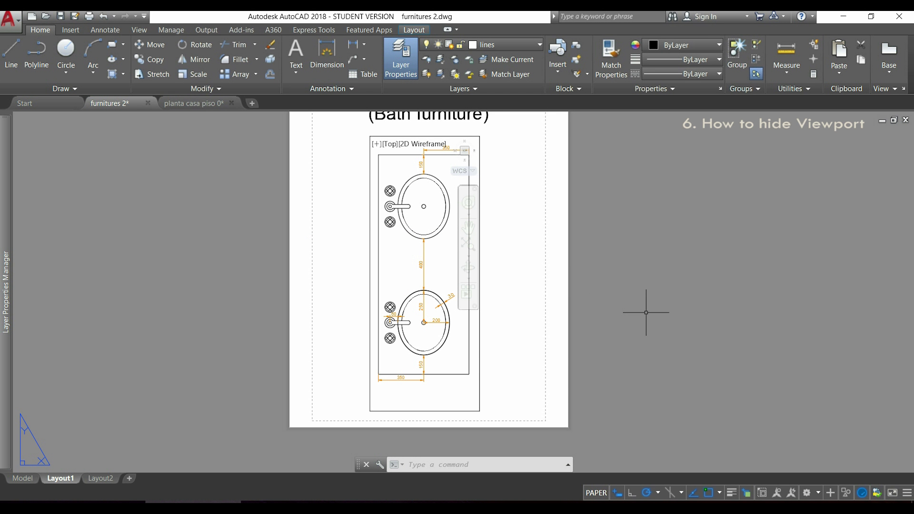
# Add a layer named 'viewport' to the layer list, bringing the drawing to nine layers.
pyautogui.moveTo(647, 313); pyautogui.dragTo(645, 300, button='middle')
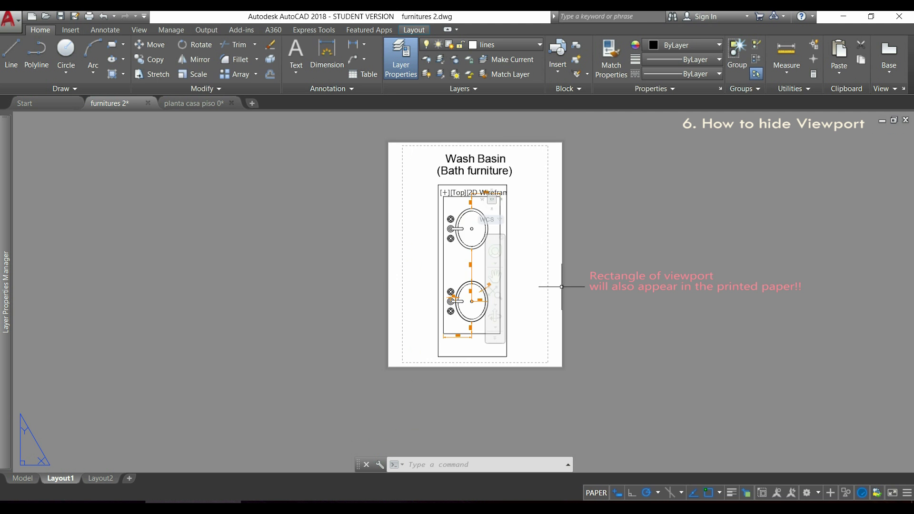
pyautogui.scroll(2, 561, 285)
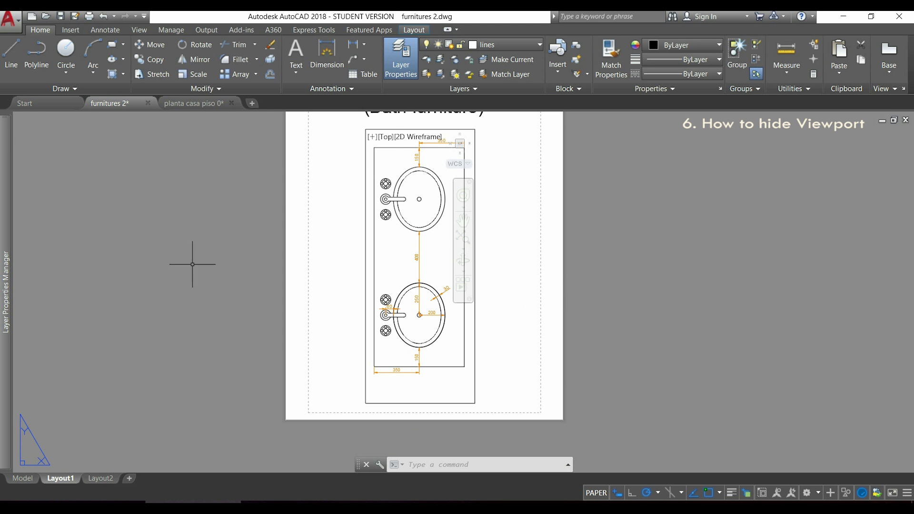
pyautogui.moveTo(3, 270)
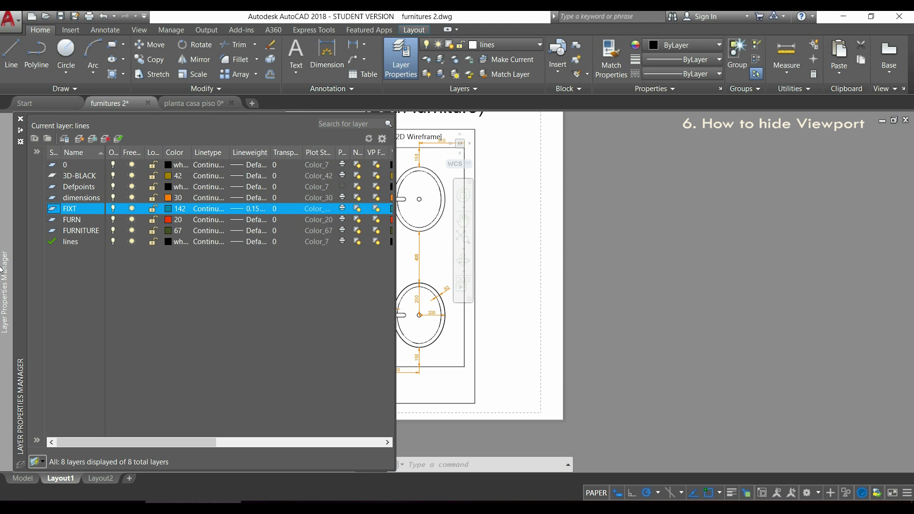
pyautogui.rightClick(66, 265)
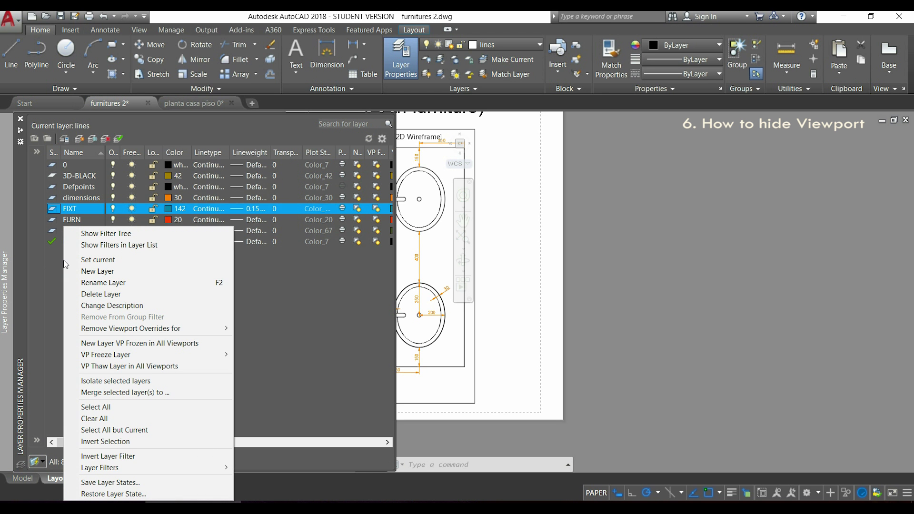
pyautogui.click(98, 271)
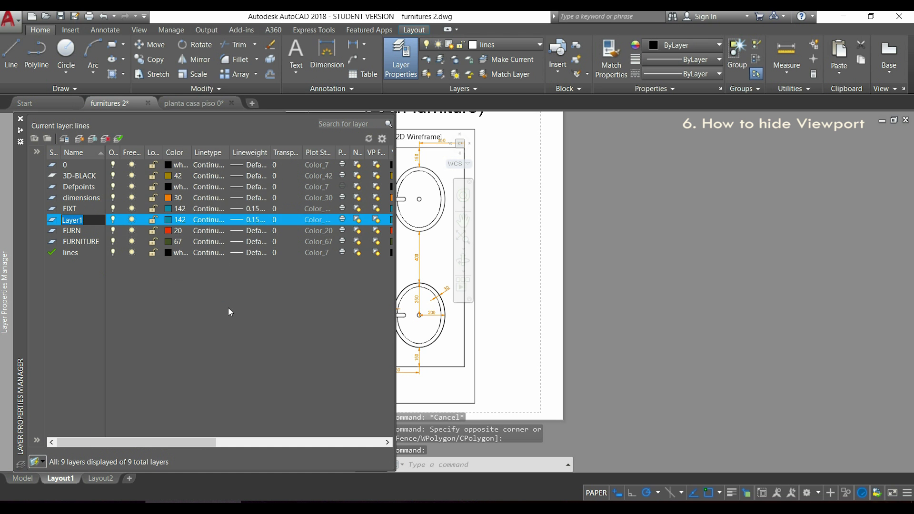
pyautogui.write('view')
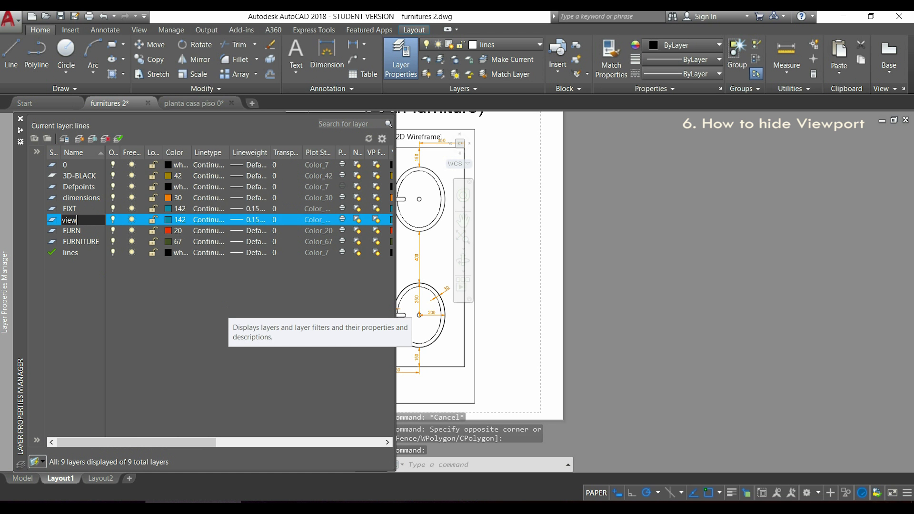
pyautogui.write('port')
pyautogui.press('Return')
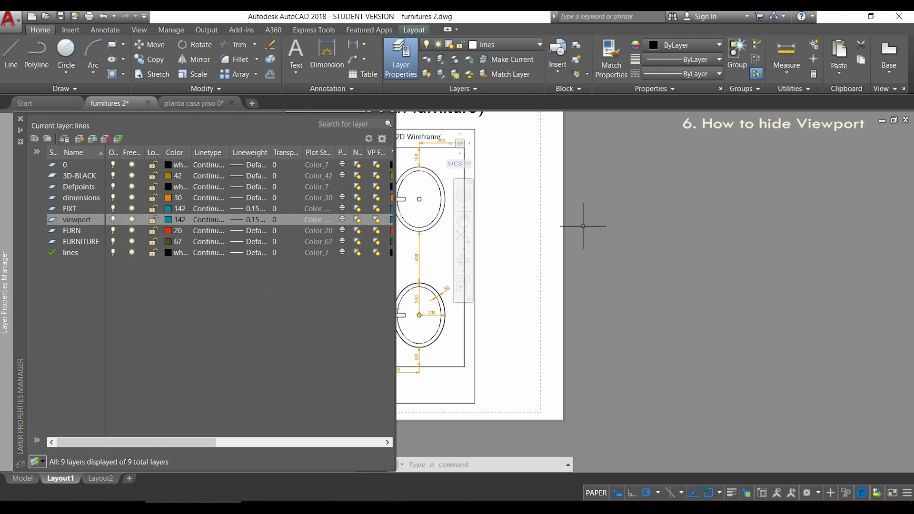
# Move the viewport frame onto the viewport layer.
pyautogui.click(478, 317)
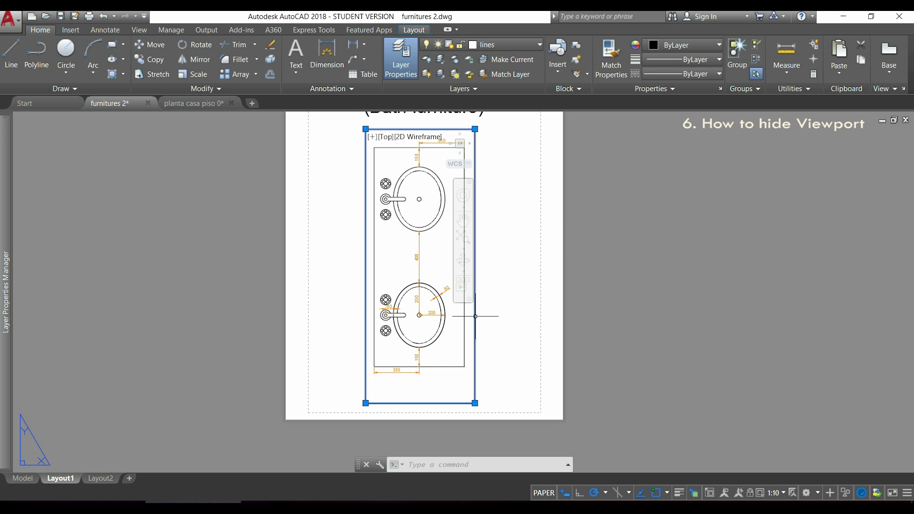
pyautogui.click(524, 45)
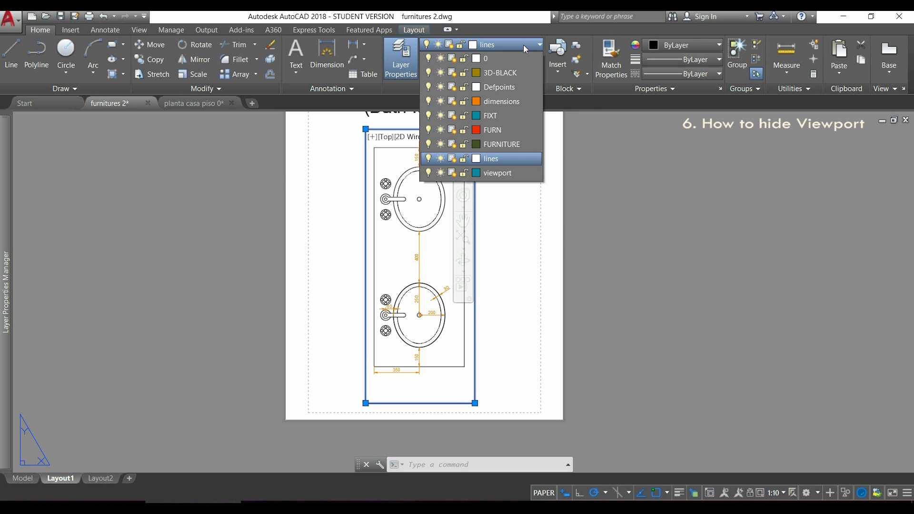
pyautogui.click(520, 174)
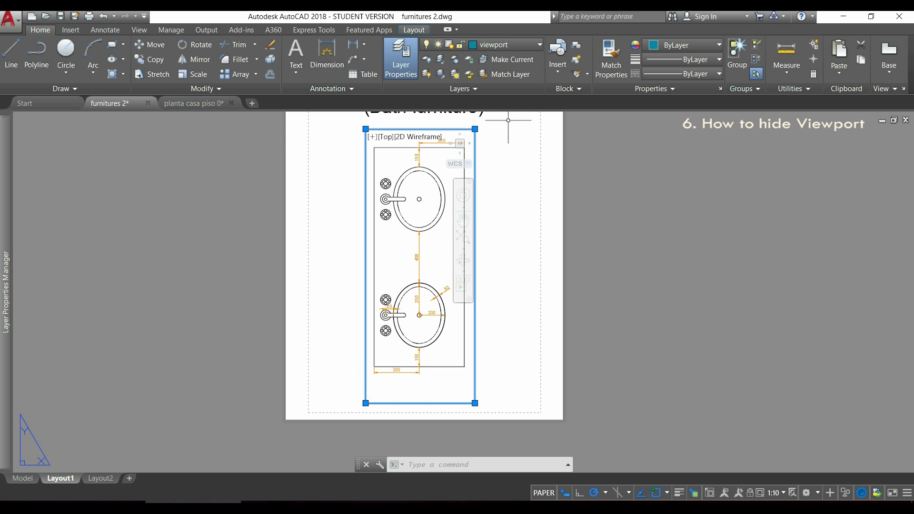
# Freeze the viewport layer so the wash basin viewport border disappears.
pyautogui.click(458, 44)
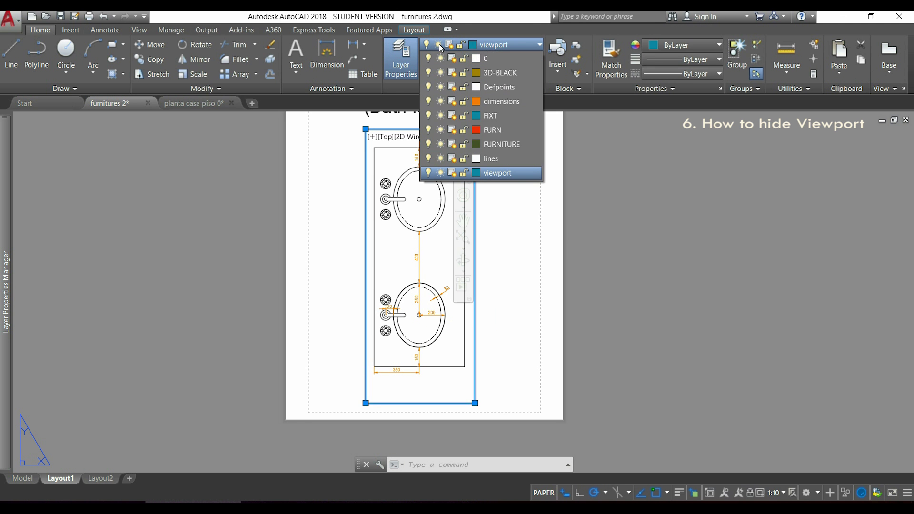
pyautogui.click(441, 173)
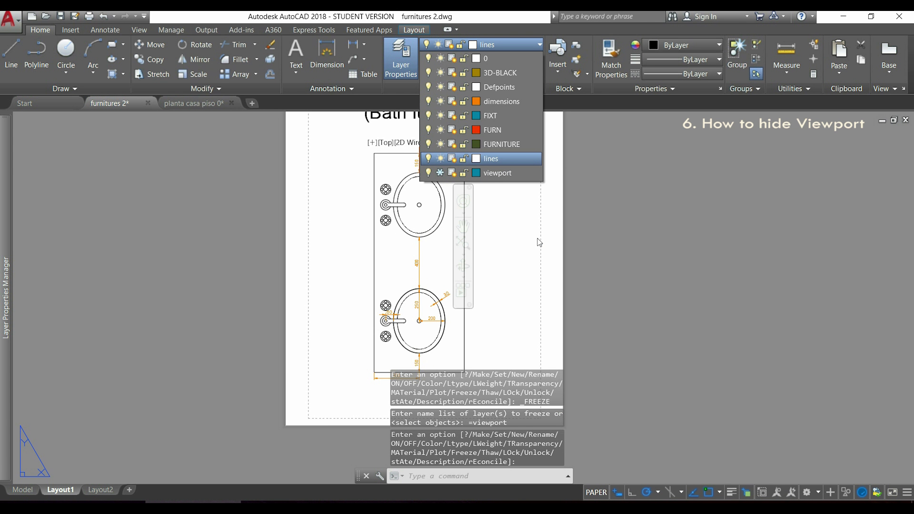
pyautogui.click(552, 242)
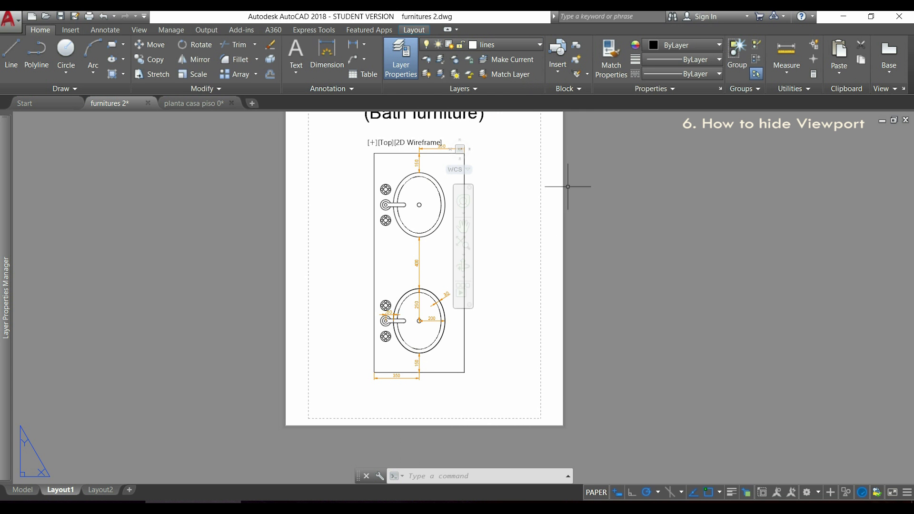
pyautogui.moveTo(567, 165); pyautogui.dragTo(572, 190, button='middle')
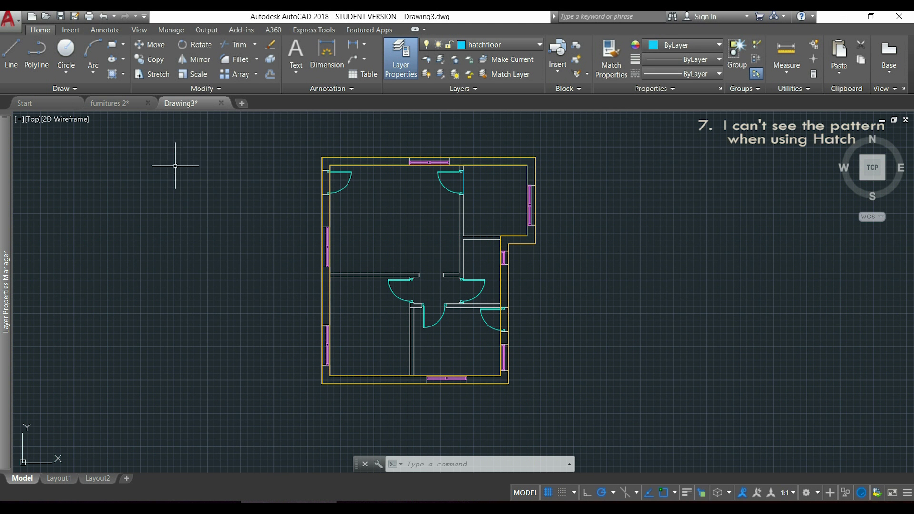
# Fill Drawing3's upper-right room with an ANSI37 hatch, then select the new hatch.
pyautogui.click(111, 75)
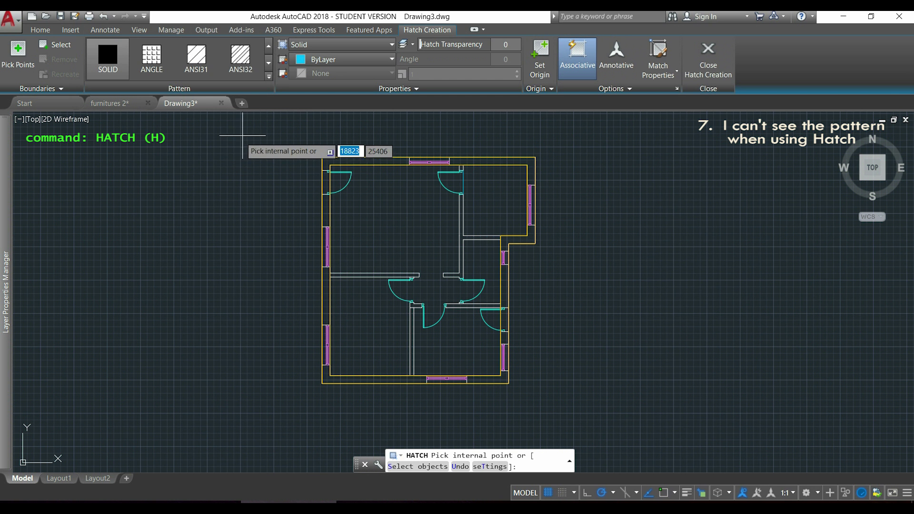
pyautogui.click(269, 76)
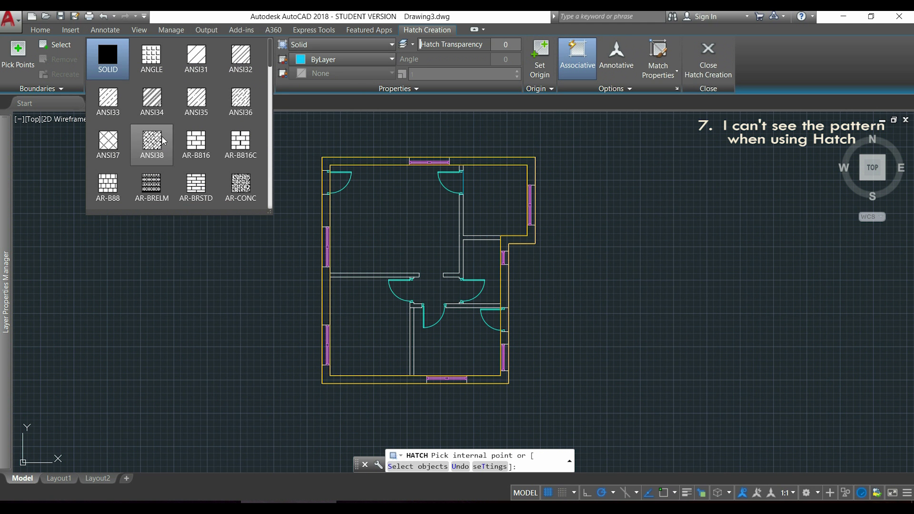
pyautogui.click(112, 146)
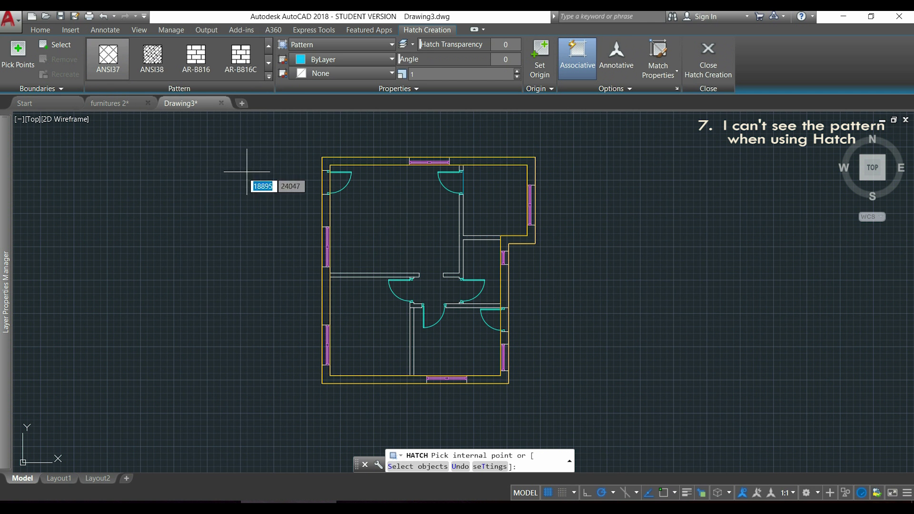
pyautogui.click(500, 195)
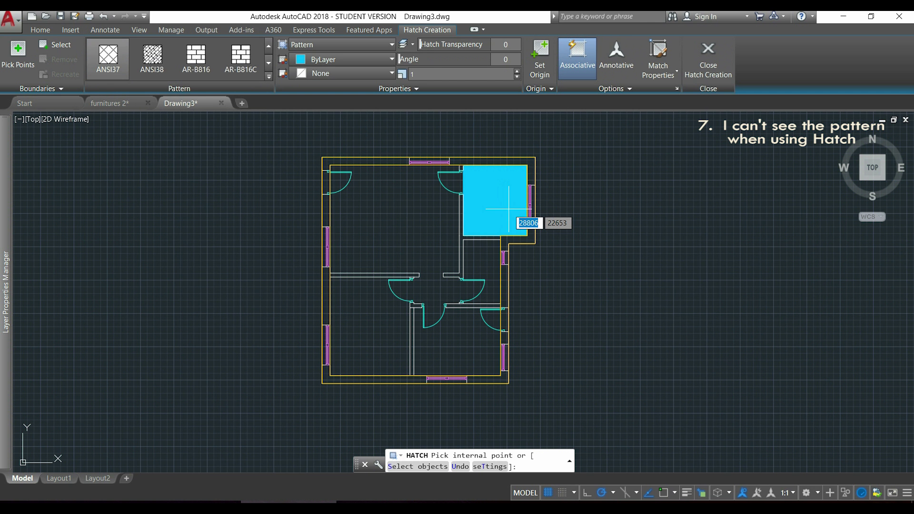
pyautogui.click(508, 208)
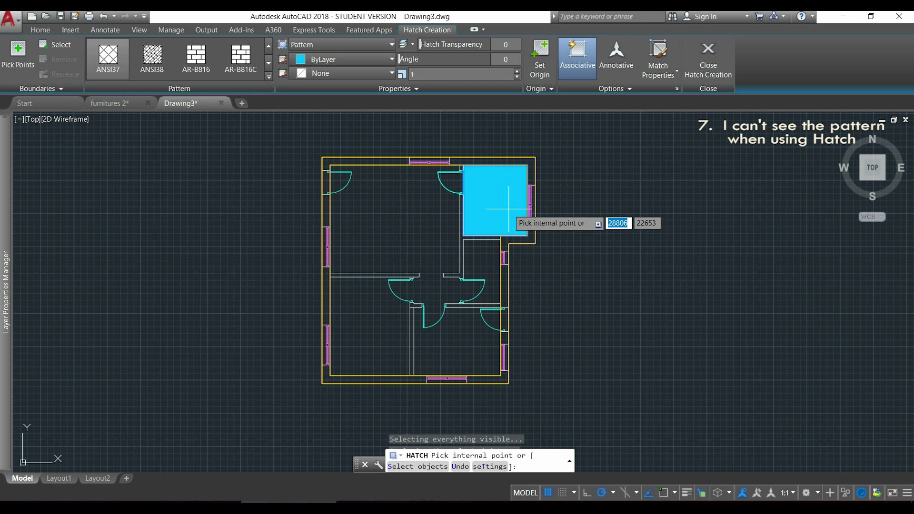
pyautogui.press('Return')
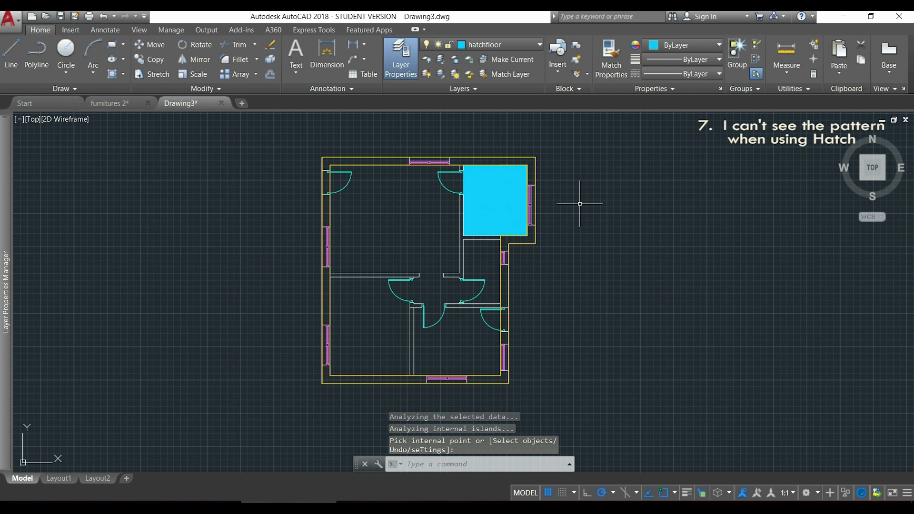
pyautogui.click(495, 200)
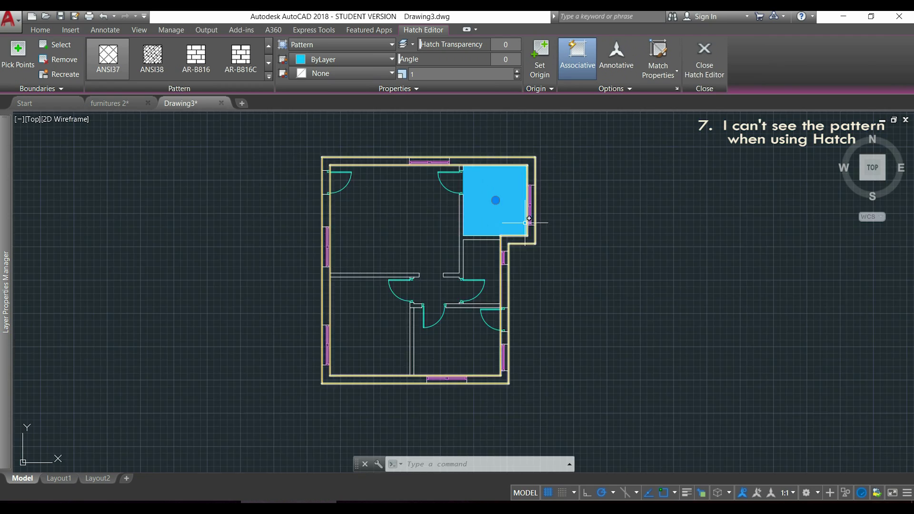
# Change the selected ANSI37 hatch's pattern scale to 100, then deselect it.
pyautogui.scroll(5, 509, 226)
pyautogui.scroll(2, 510, 226)
pyautogui.scroll(3, 393, 256)
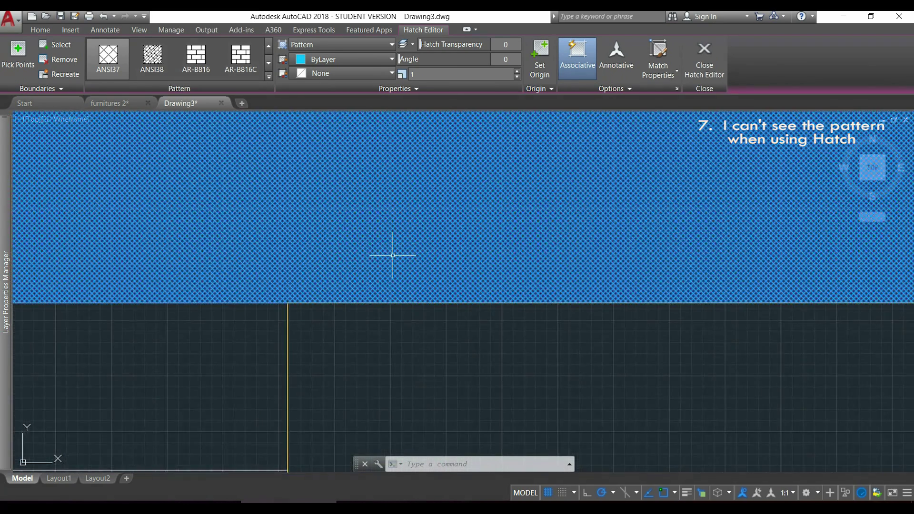
pyautogui.scroll(-5, 393, 255)
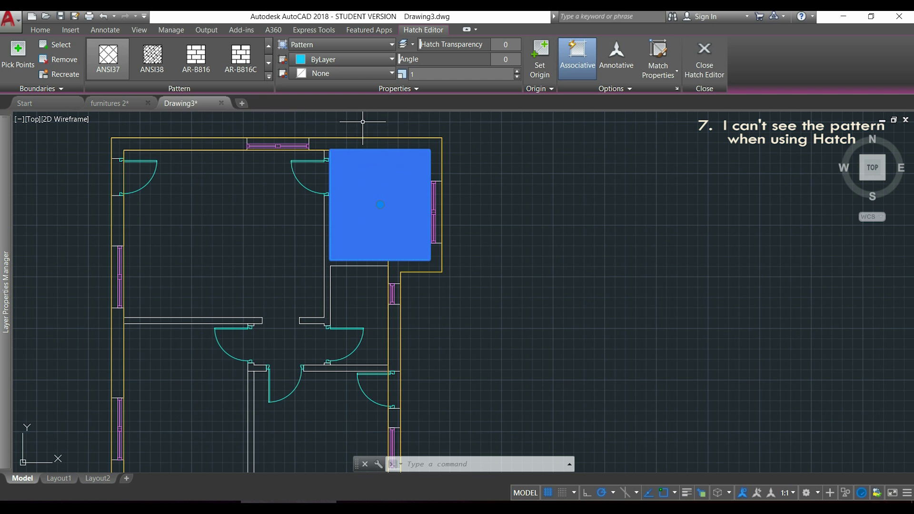
pyautogui.click(420, 73)
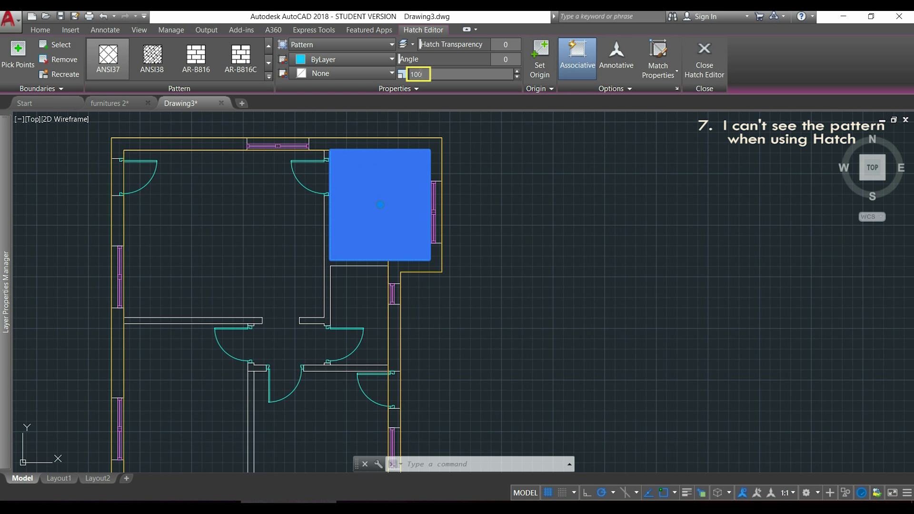
pyautogui.press('Return')
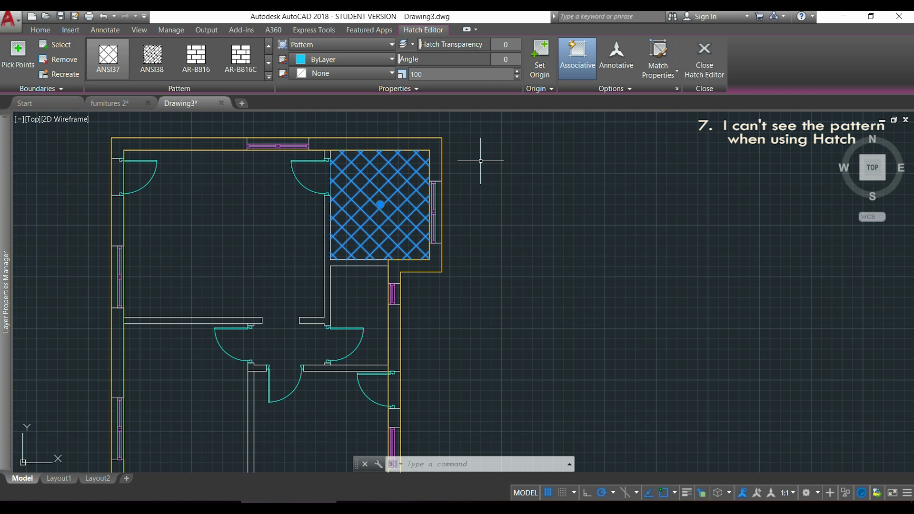
pyautogui.click(480, 161)
pyautogui.press('Escape')
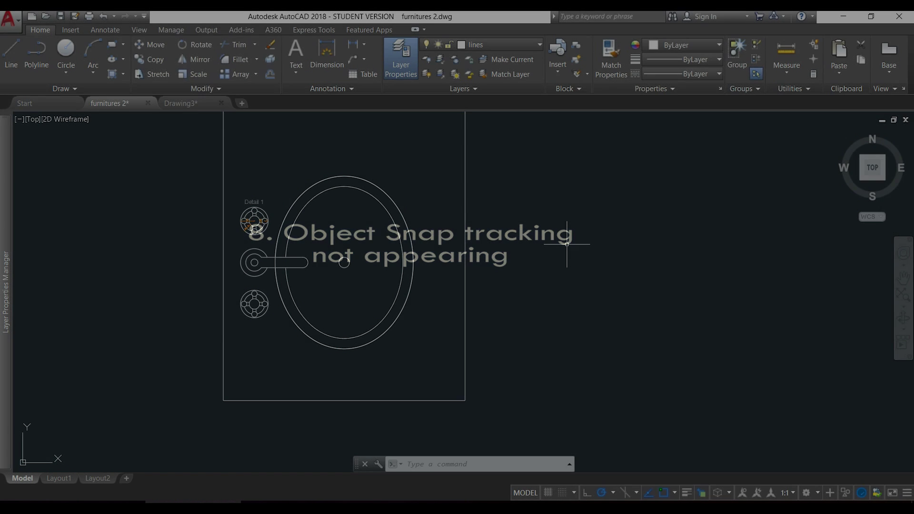
# Try a line starting 100 along a tracking line, then cancel it and erase the stray object.
pyautogui.write('L')
pyautogui.press('Return')
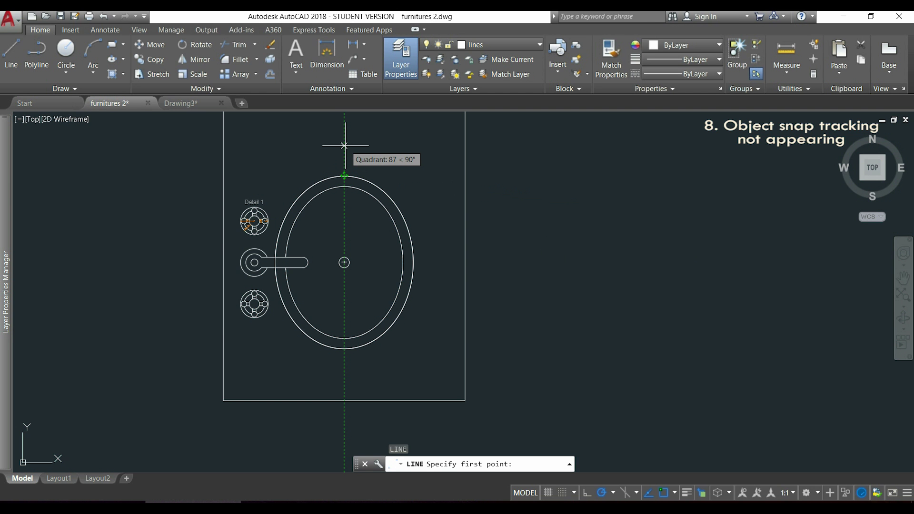
pyautogui.write('100')
pyautogui.press('Return')
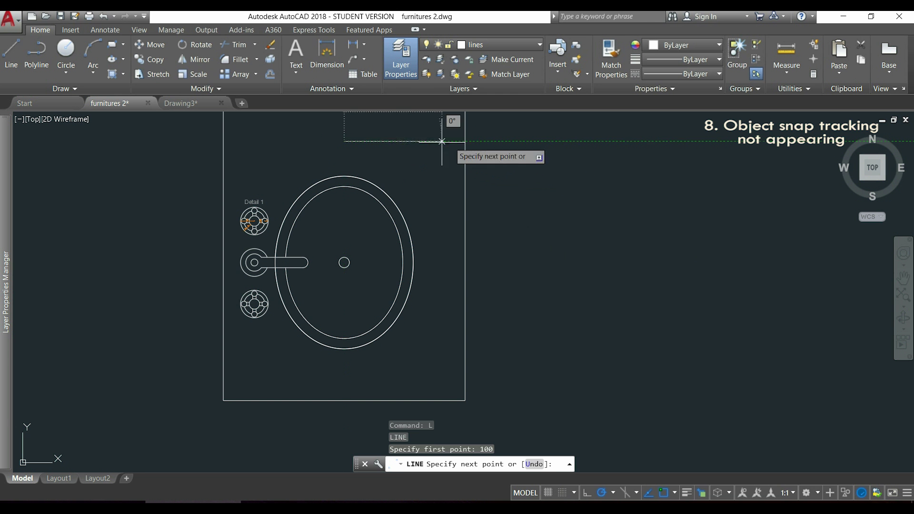
pyautogui.press('Escape')
pyautogui.press('Delete')
pyautogui.press('F11')
# Restart LINE and switch Object Snap Tracking back on from the status bar.
pyautogui.write('L')
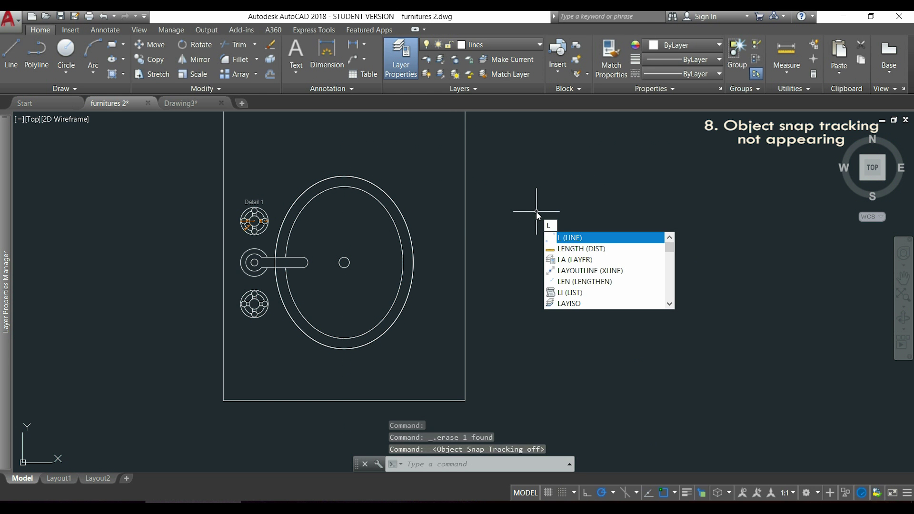
pyautogui.press('Return')
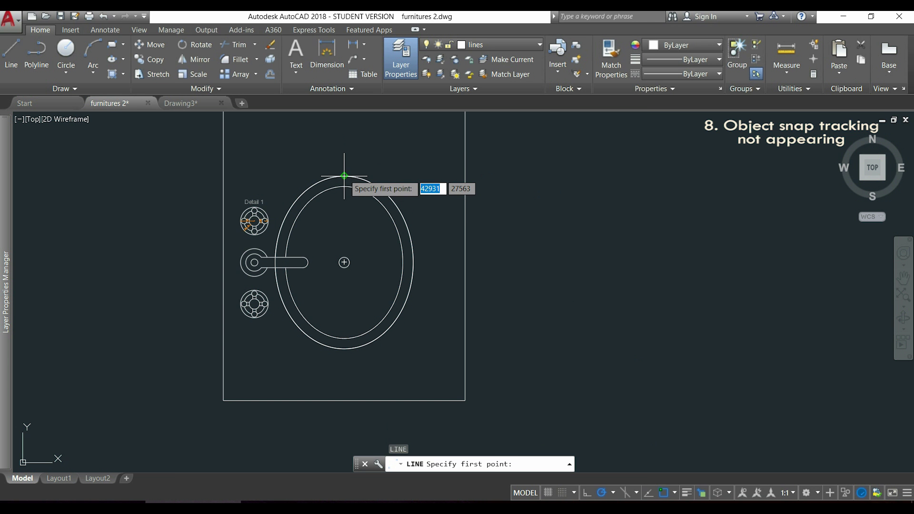
pyautogui.scroll(4, 345, 175)
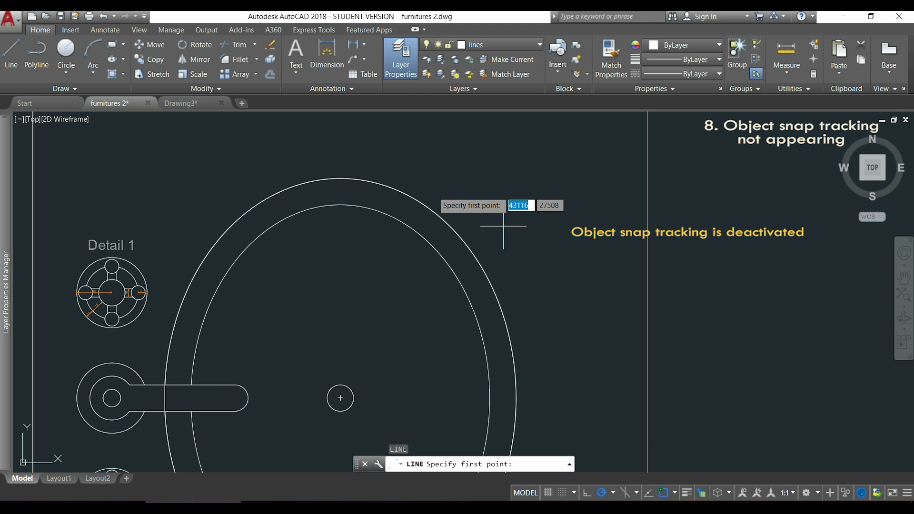
pyautogui.click(651, 495)
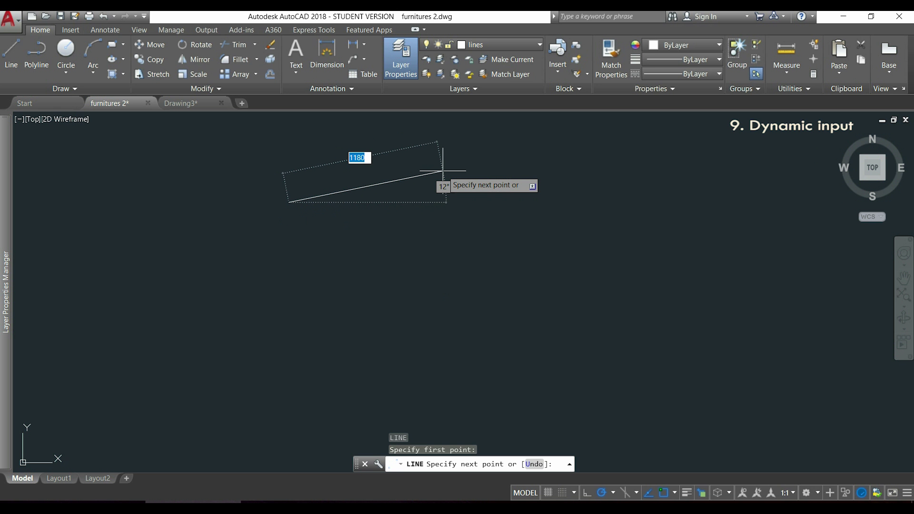
# Draw a line with a sloped segment followed by a 500-long horizontal segment.
pyautogui.press('Escape')
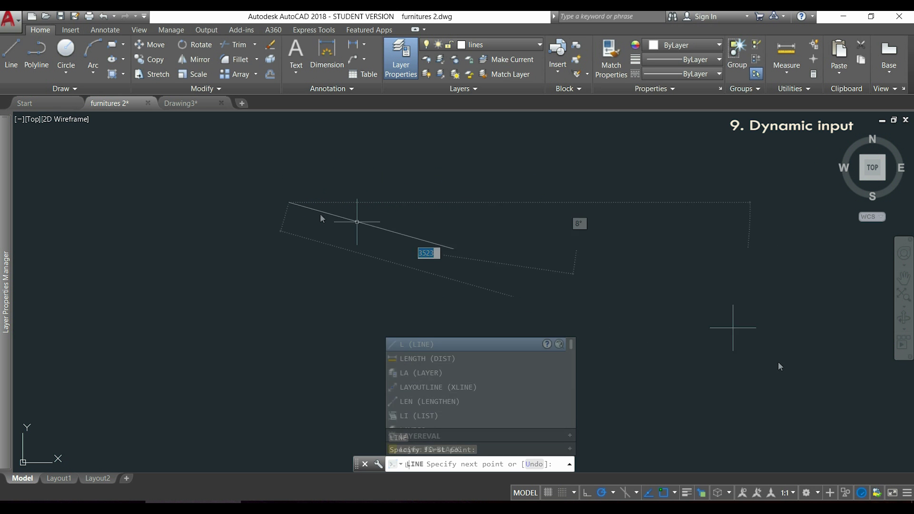
pyautogui.write('L')
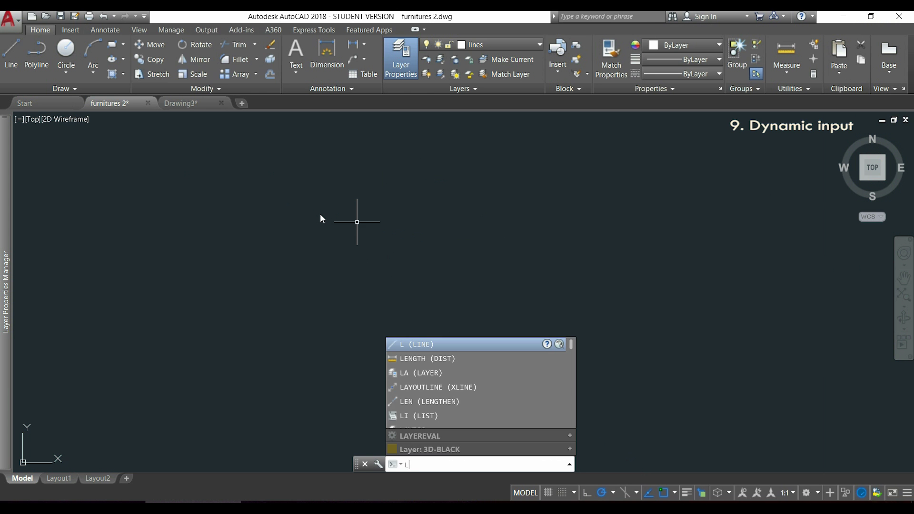
pyautogui.press('Return')
pyautogui.click(305, 219)
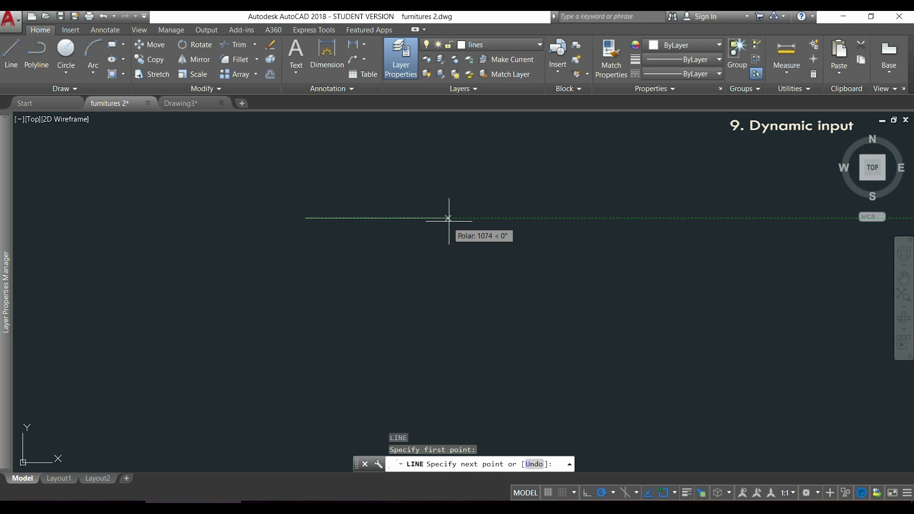
pyautogui.click(432, 194)
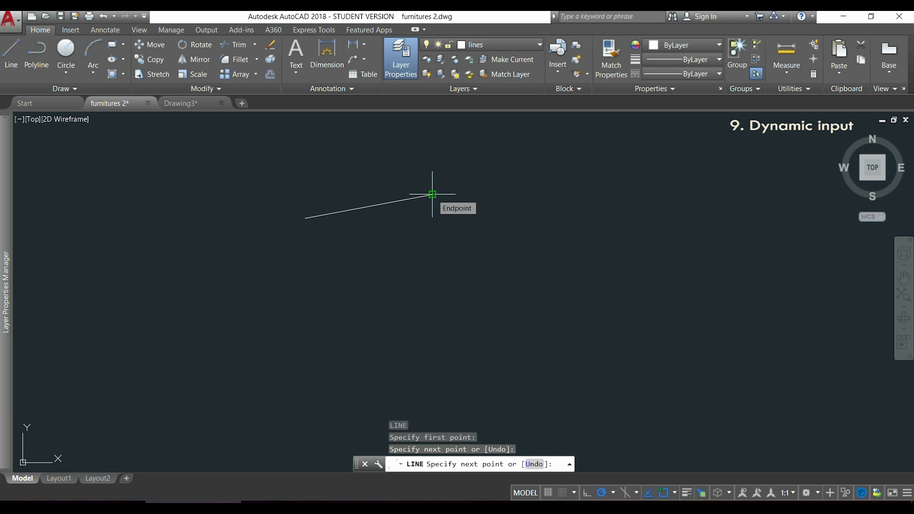
pyautogui.write('500')
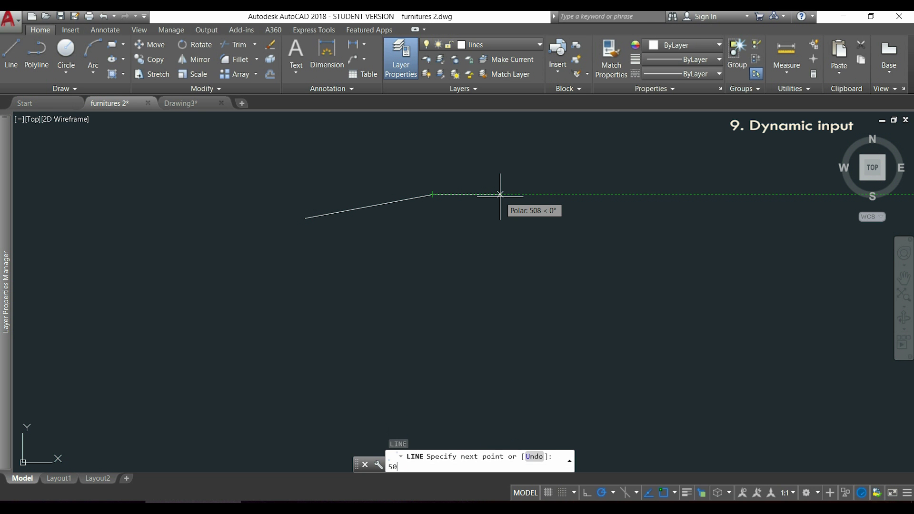
pyautogui.press('Return')
pyautogui.press('Escape')
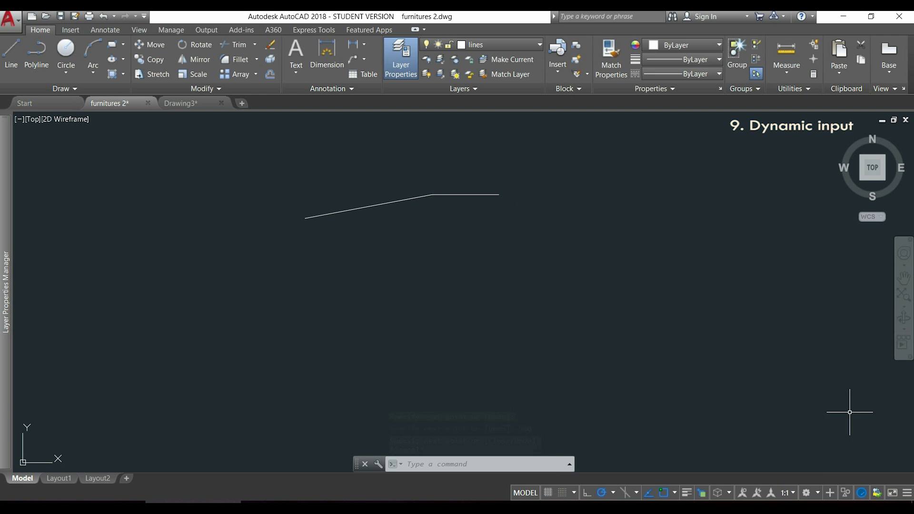
# Add Dynamic Input to the status bar and switch it on.
pyautogui.click(907, 494)
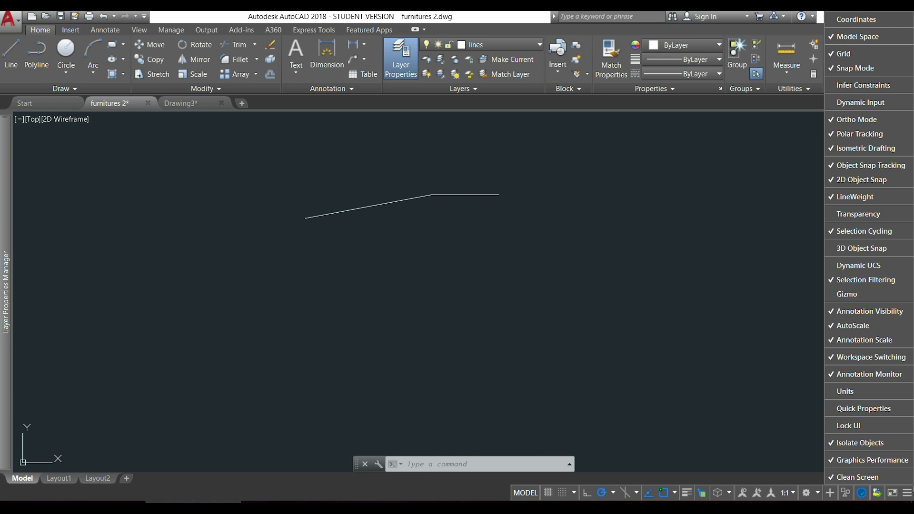
pyautogui.click(902, 102)
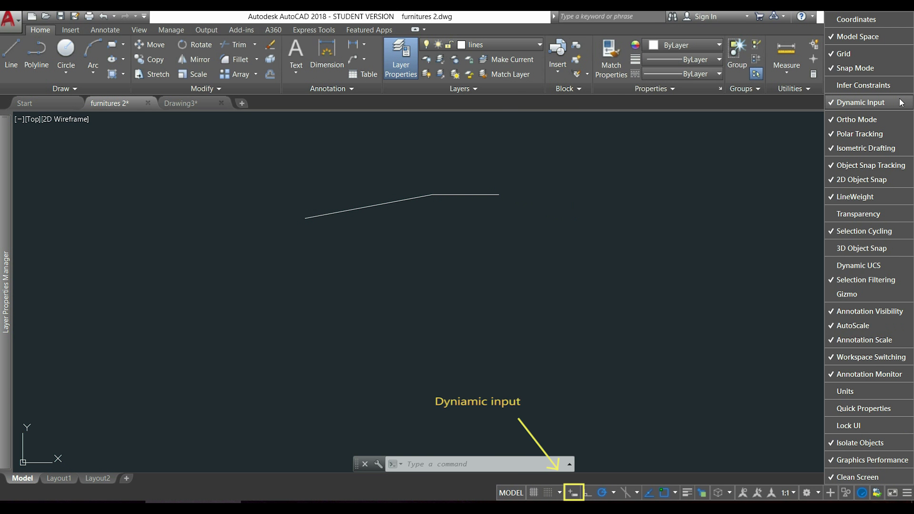
pyautogui.click(696, 213)
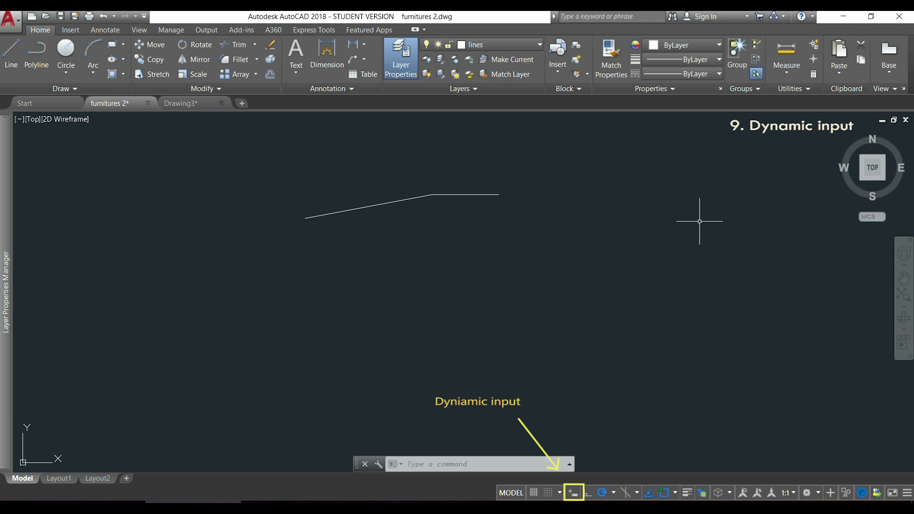
pyautogui.click(573, 494)
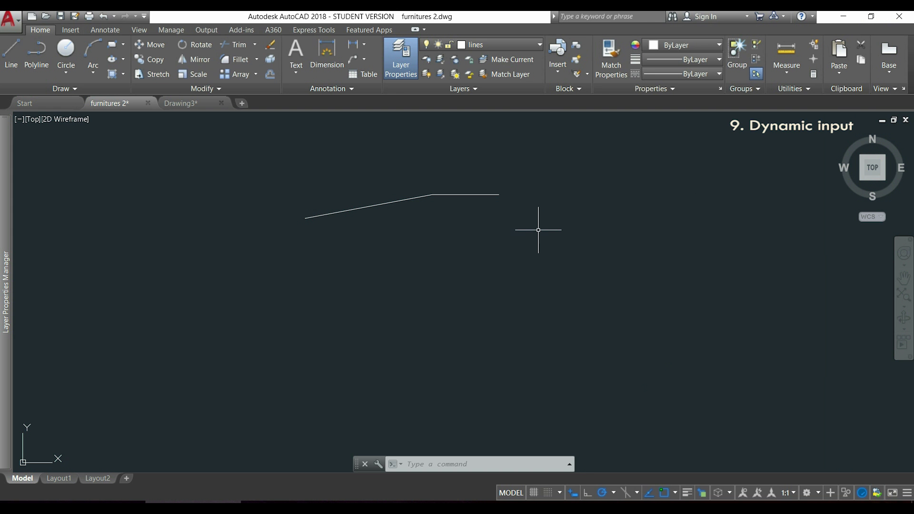
# Draw a horizontal extension from the existing line's right endpoint.
pyautogui.click(11, 53)
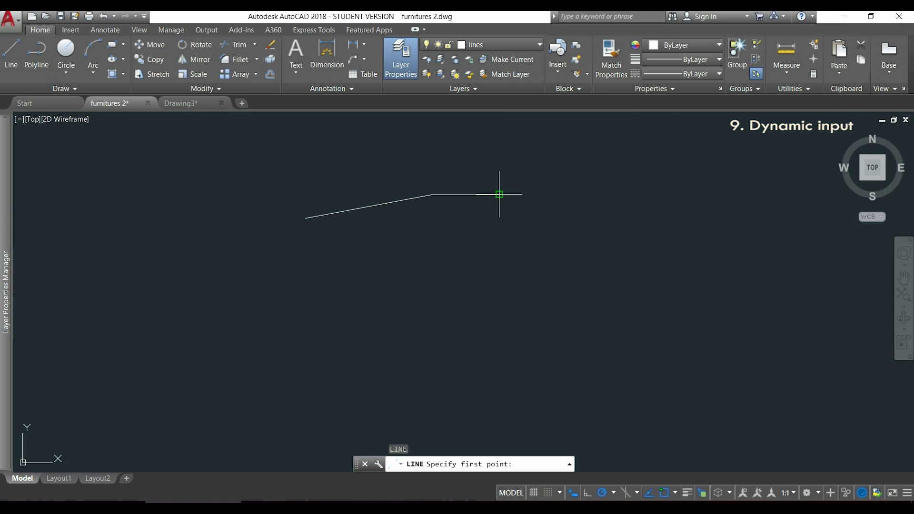
pyautogui.click(499, 195)
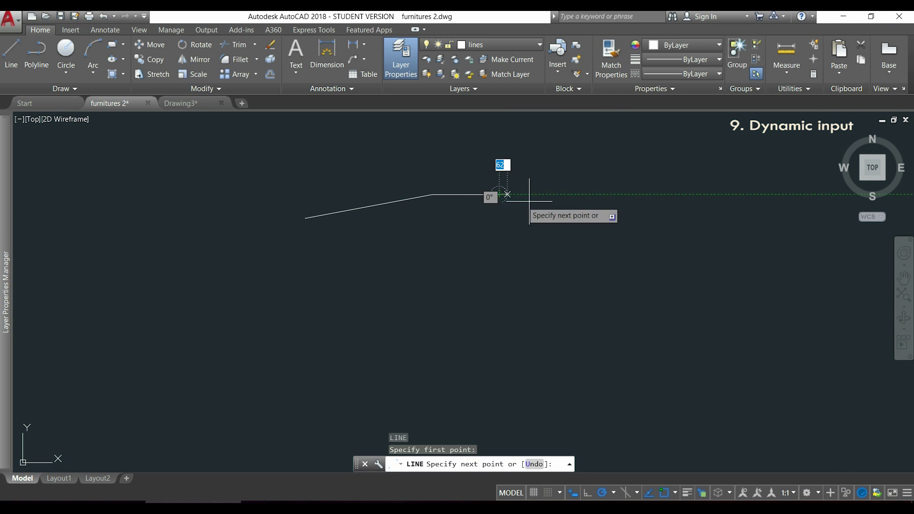
pyautogui.click(612, 194)
pyautogui.press('Escape')
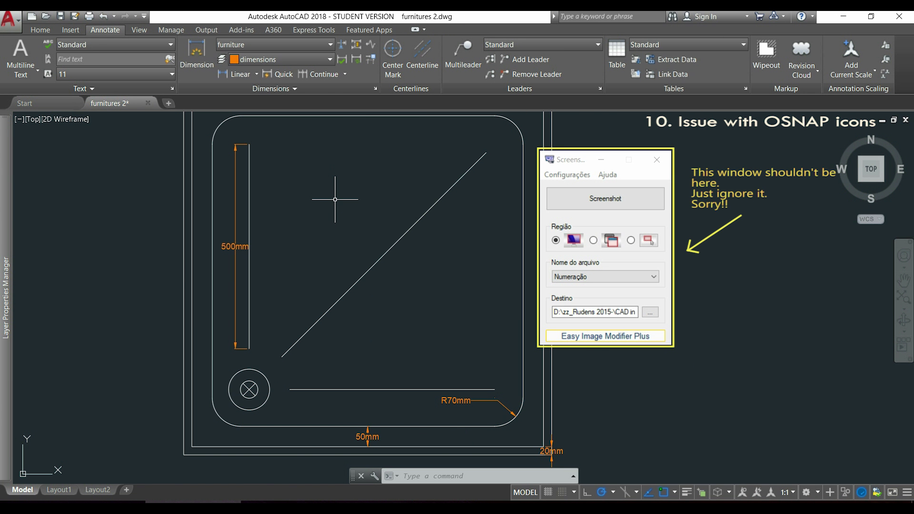
# Try starting lines 100 along the extension, cancel them, and restart LINE with L.
pyautogui.write('L')
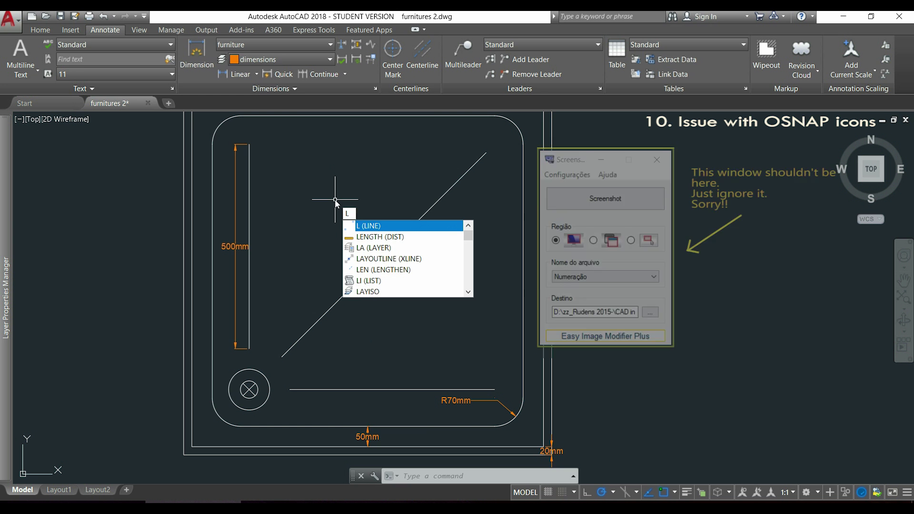
pyautogui.press('Return')
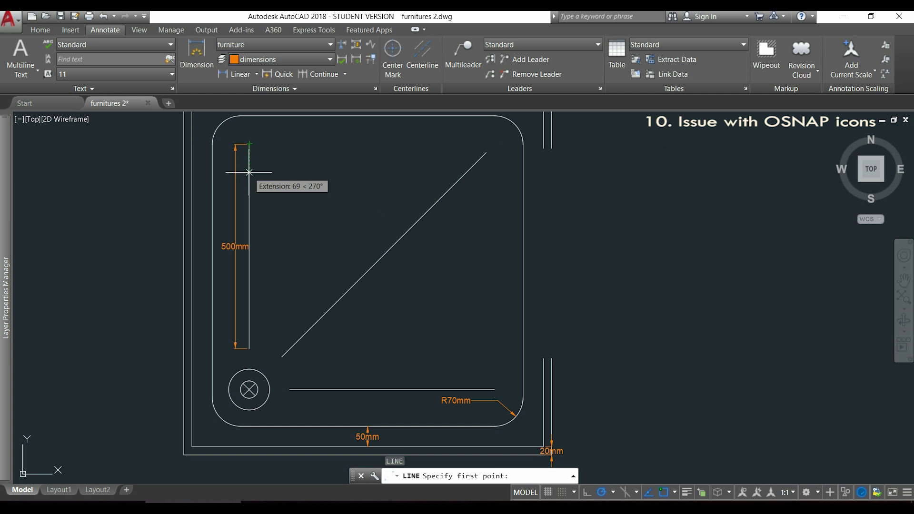
pyautogui.write('100')
pyautogui.press('Return')
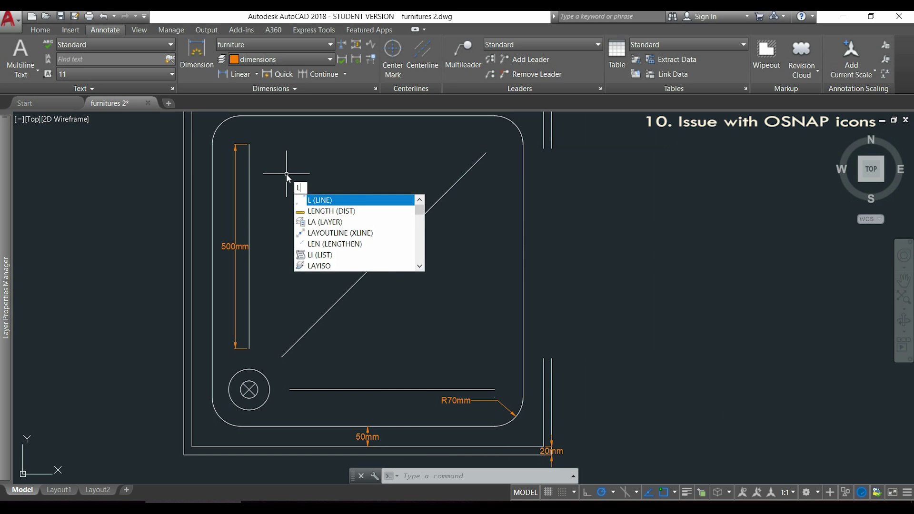
pyautogui.press('Return')
pyautogui.scroll(4, 252, 149)
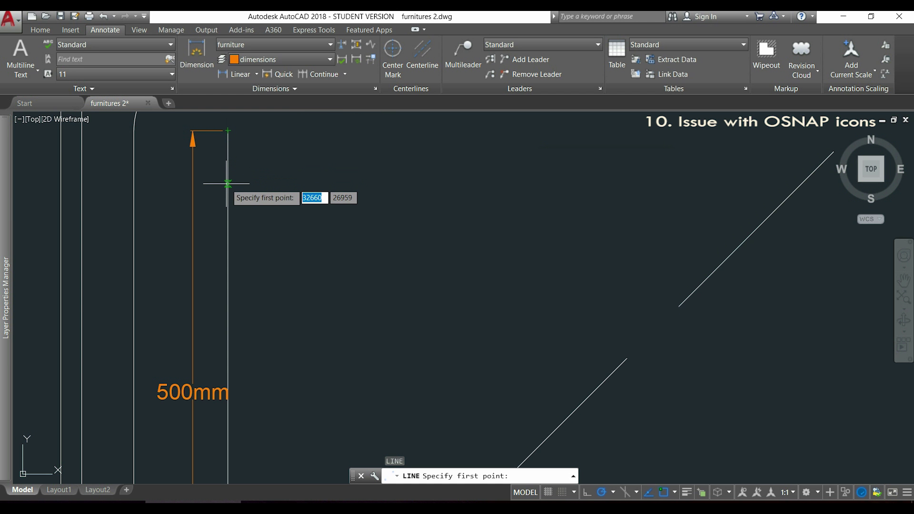
pyautogui.write('100')
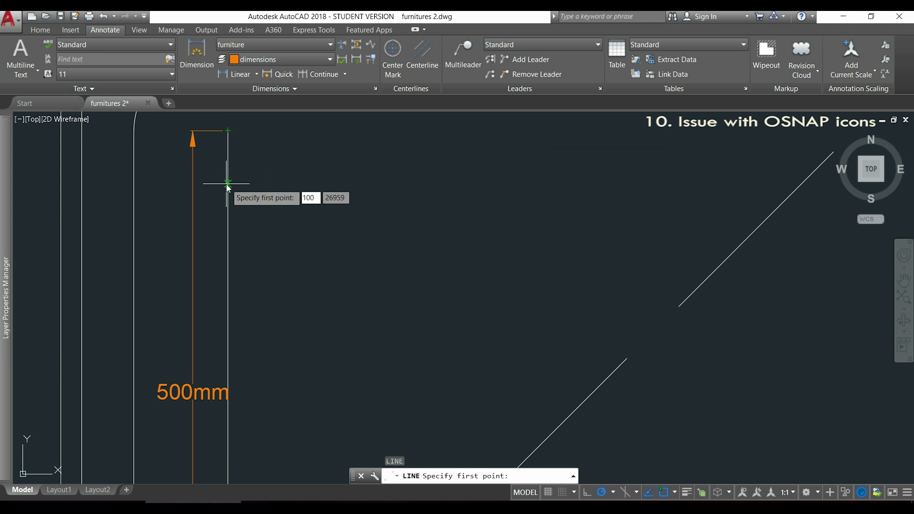
pyautogui.press('Return')
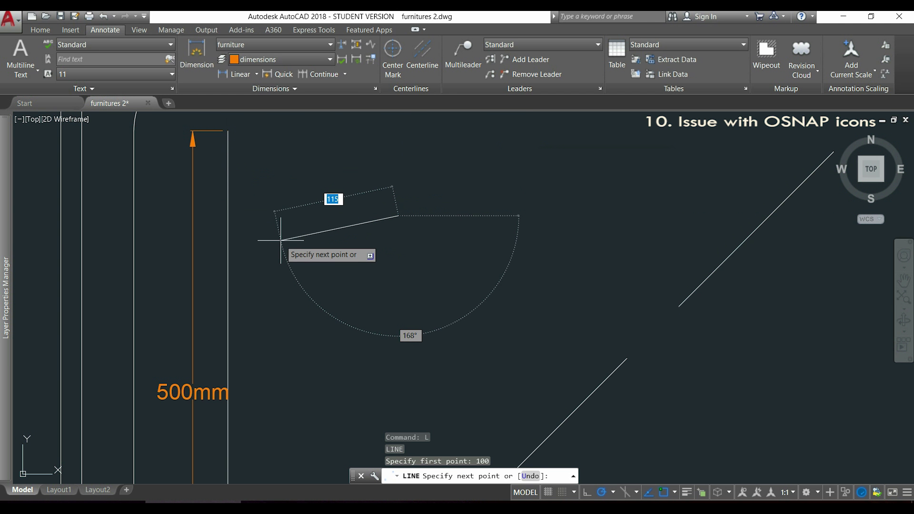
pyautogui.press('Escape')
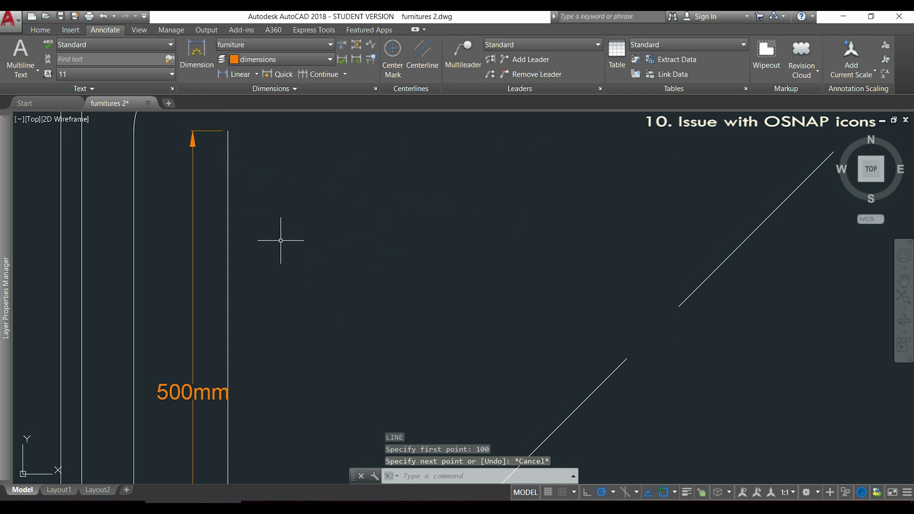
pyautogui.write('l')
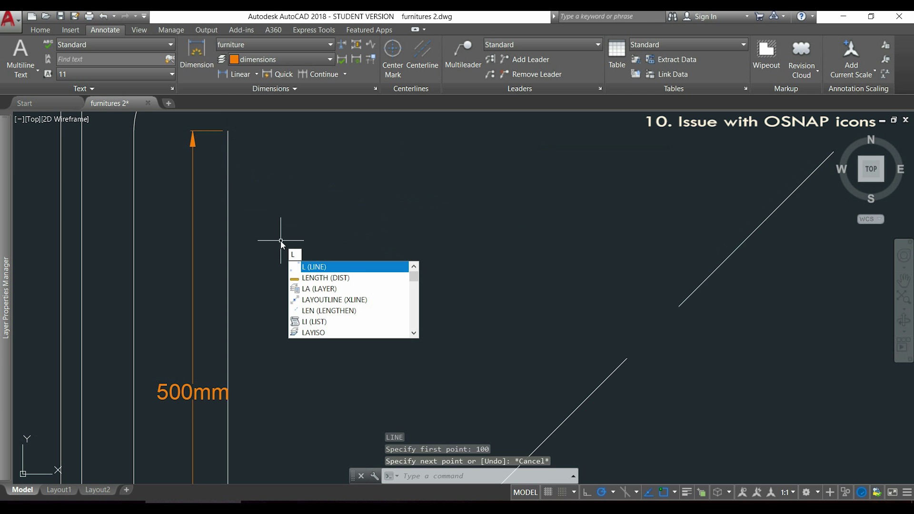
pyautogui.press('Return')
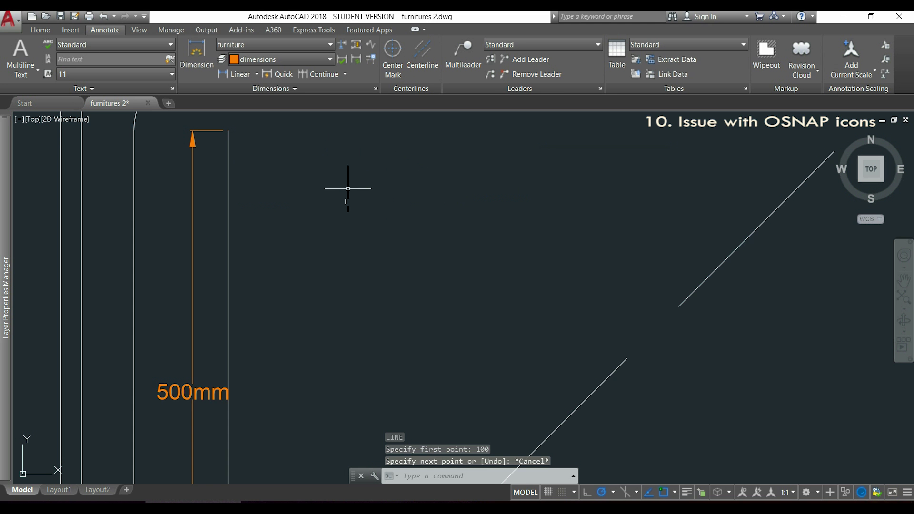
# Check the object snap list, then draw a 200-long line starting 100 below the top endpoint.
pyautogui.click(675, 493)
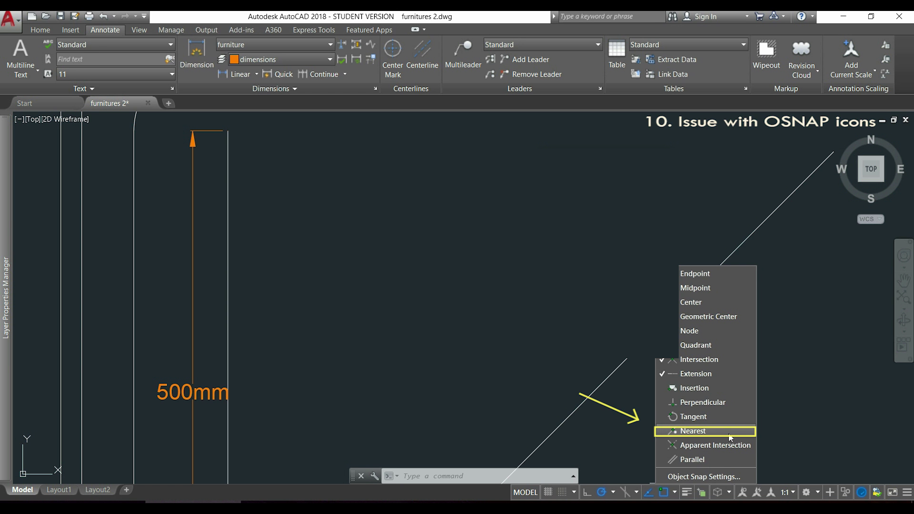
pyautogui.click(404, 259)
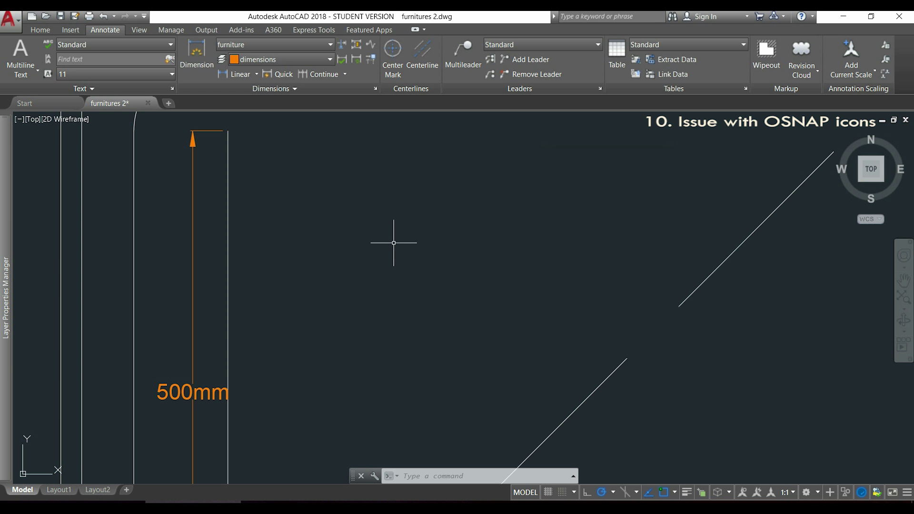
pyautogui.write('L')
pyautogui.press('Return')
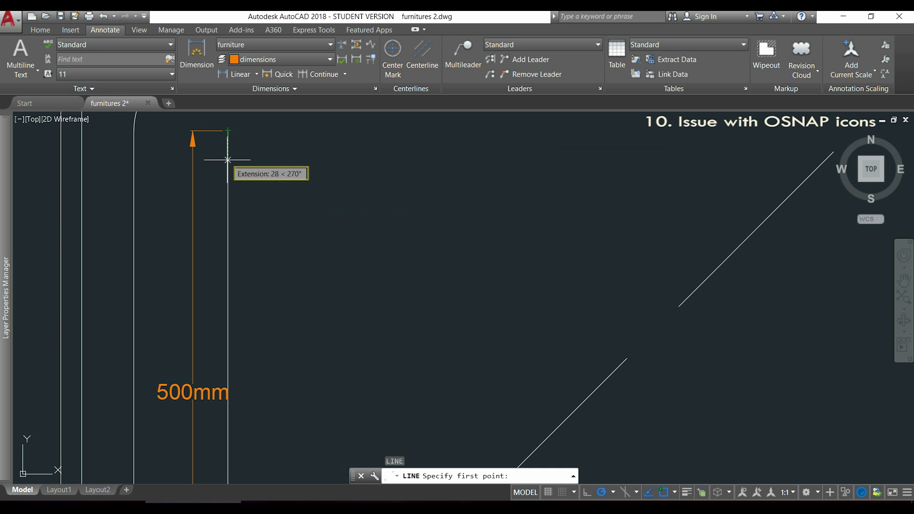
pyautogui.write('1')
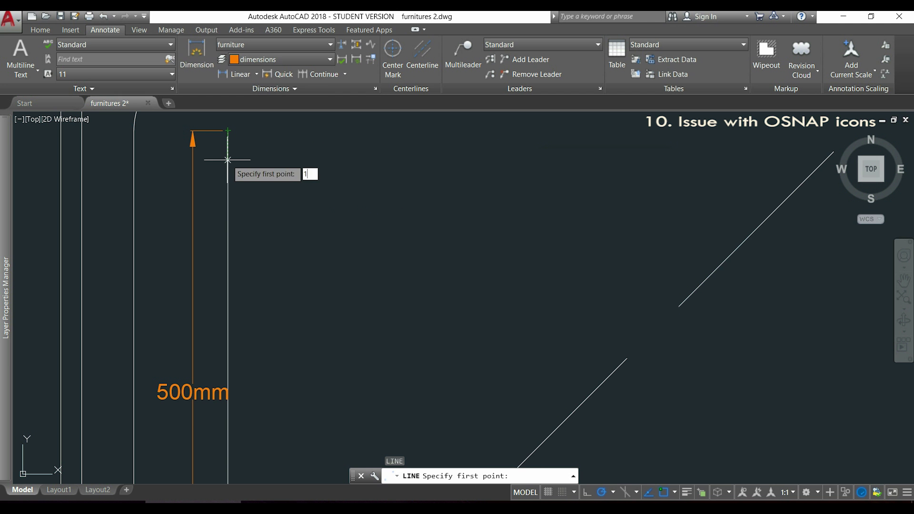
pyautogui.write('00')
pyautogui.press('Return')
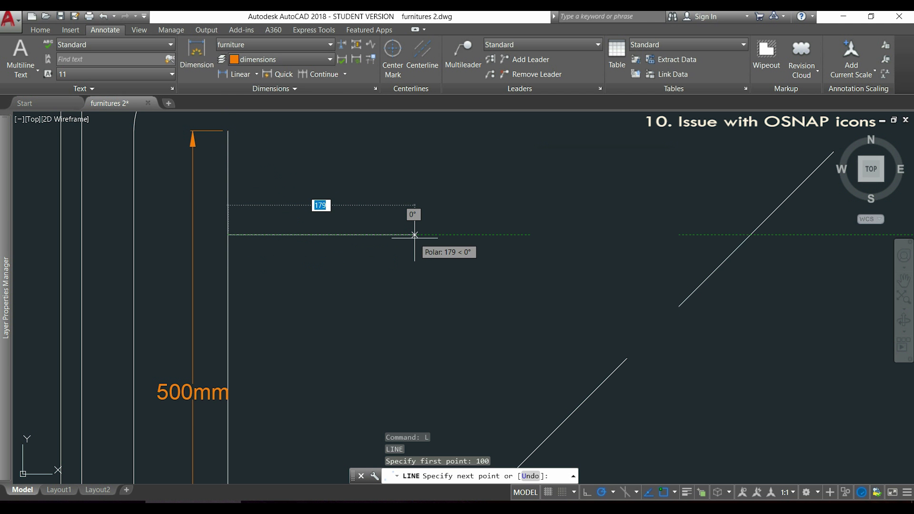
pyautogui.write('2')
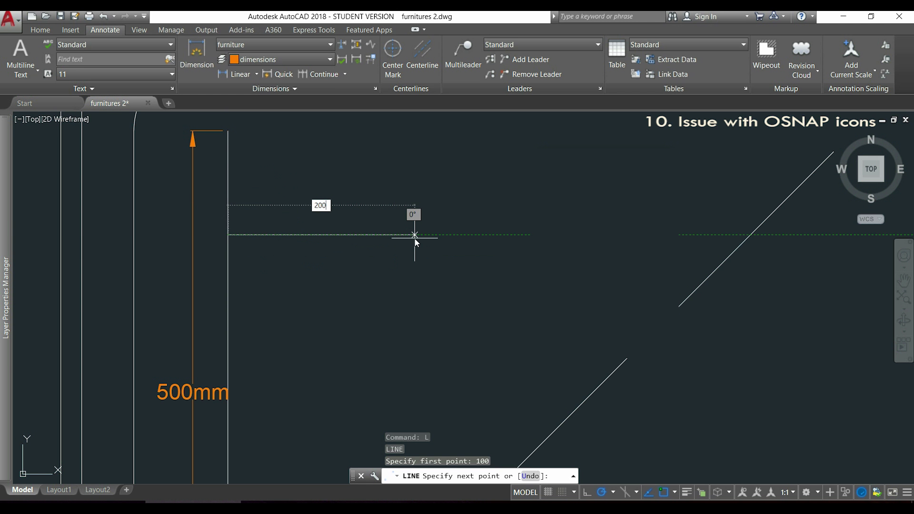
pyautogui.write('00')
pyautogui.press('Return')
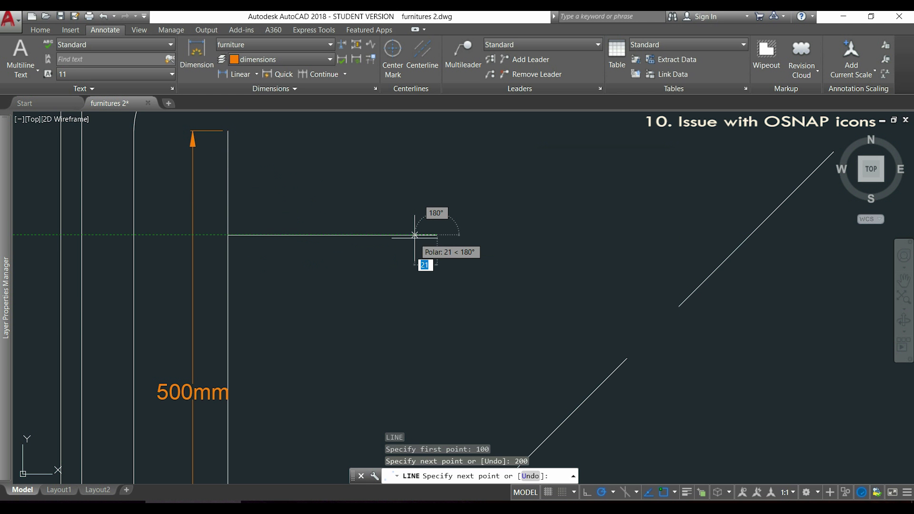
pyautogui.press('Escape')
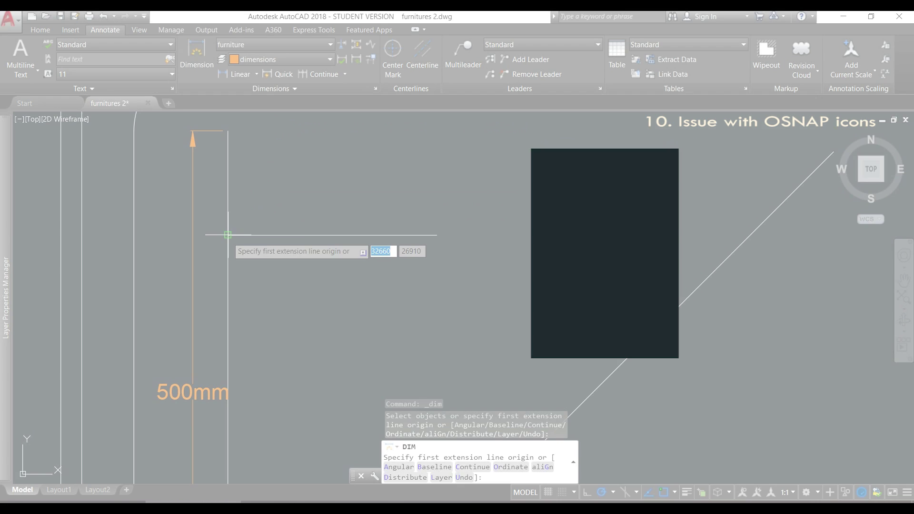
# Dimension the 100mm distance from the new line's end to the vertical line's top.
pyautogui.click(229, 234)
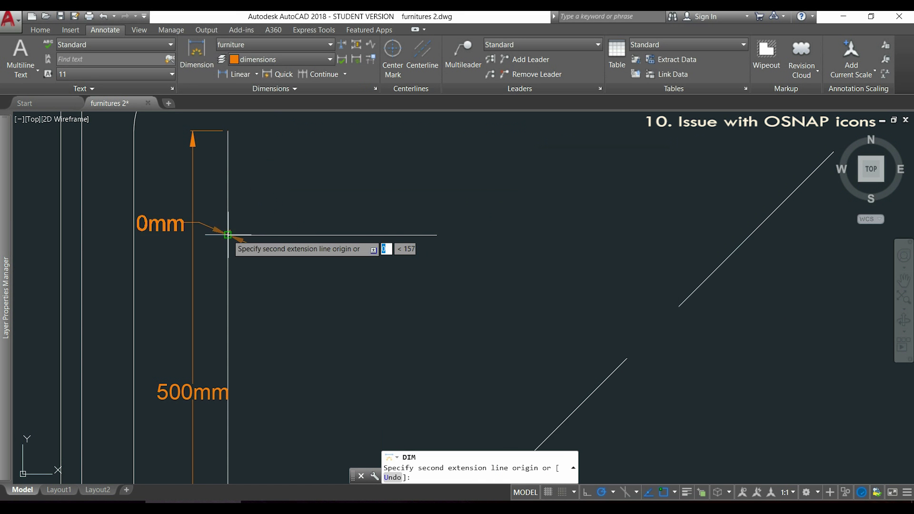
pyautogui.click(194, 130)
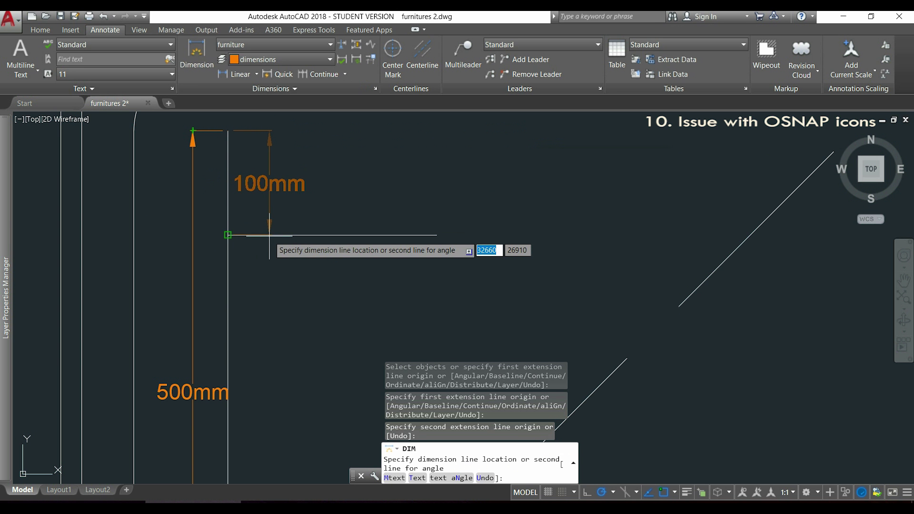
pyautogui.click(270, 236)
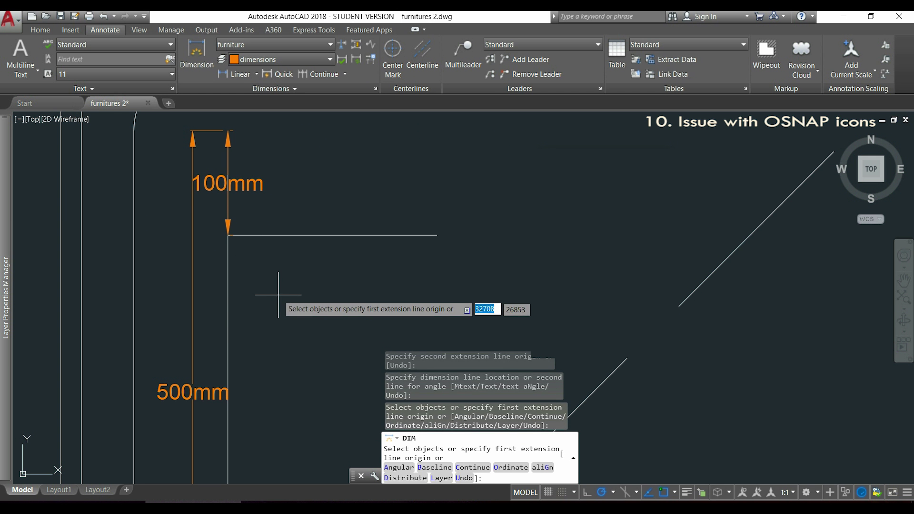
# Reposition the 100mm dimension and its text using grips.
pyautogui.click(228, 224)
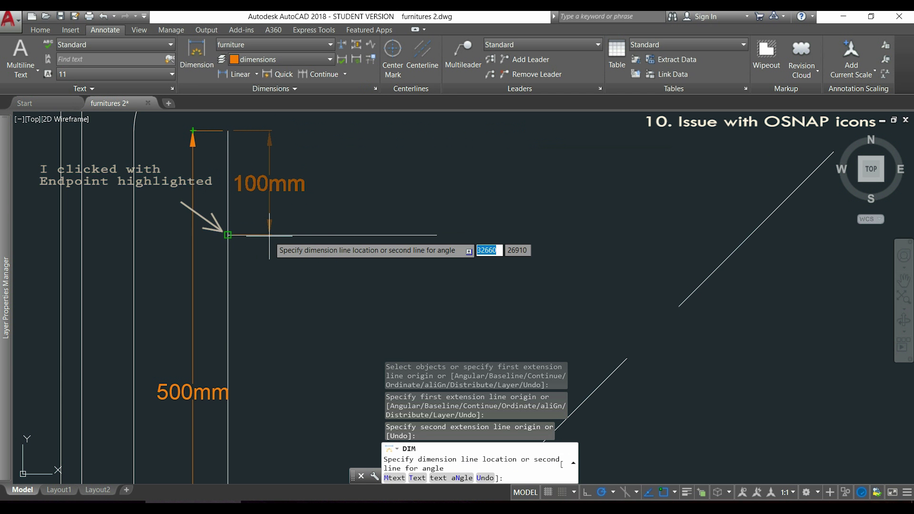
pyautogui.click(253, 236)
pyautogui.press('Escape')
pyautogui.click(254, 205)
pyautogui.click(228, 183)
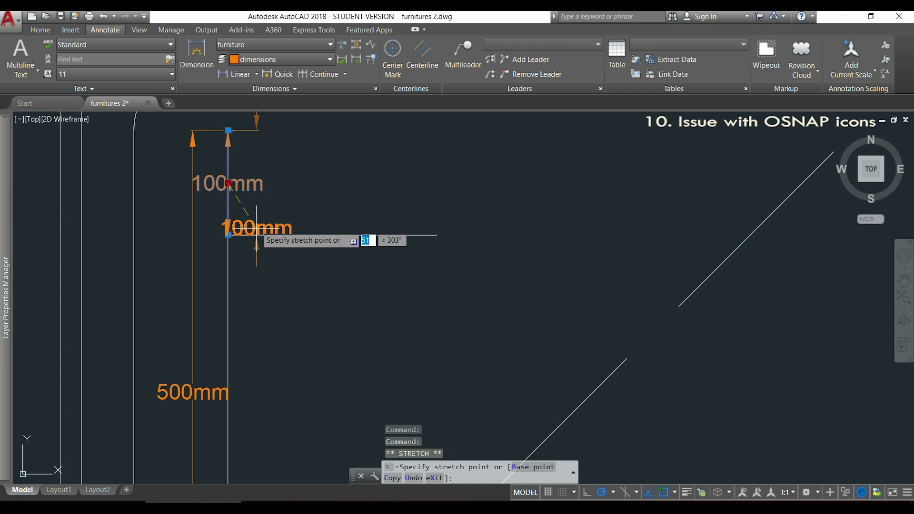
pyautogui.press('ctrl')
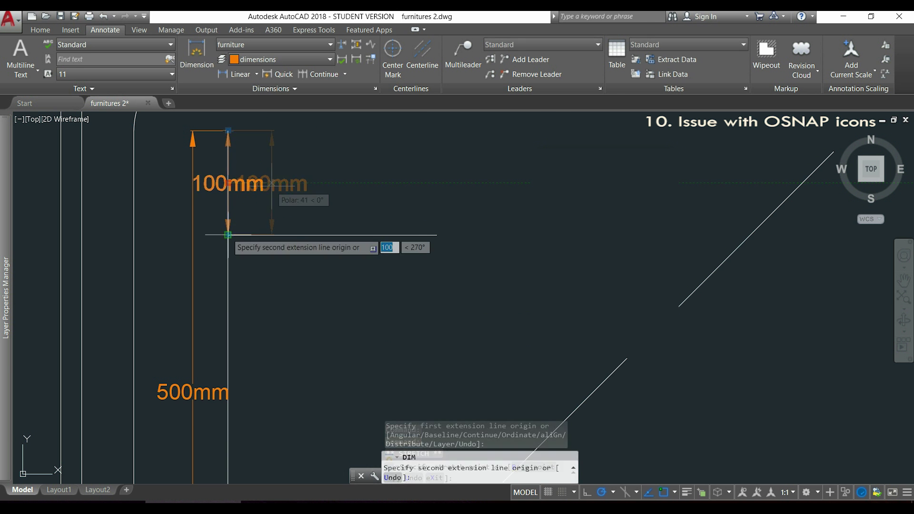
pyautogui.click(228, 235)
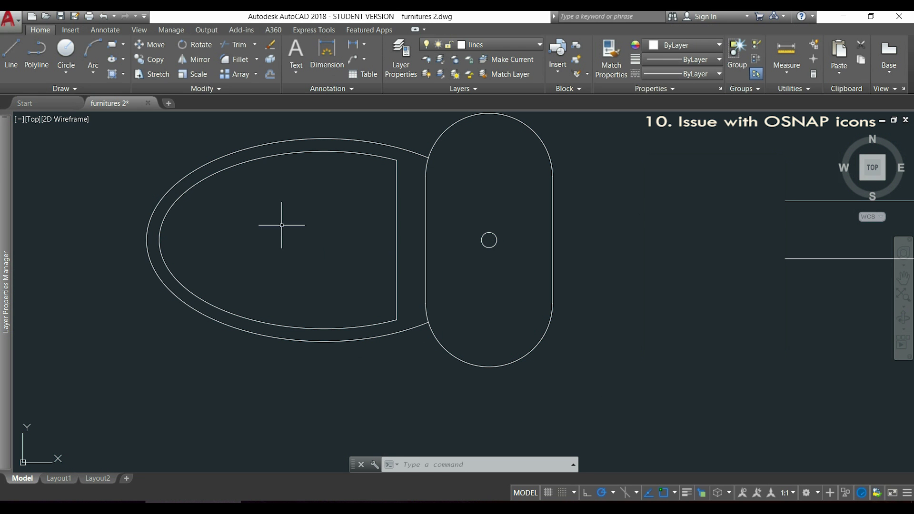
pyautogui.click(93, 74)
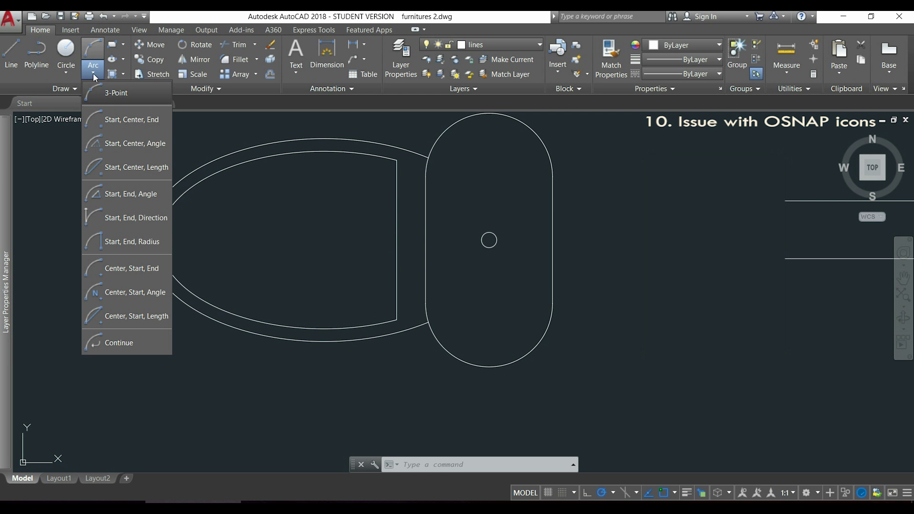
pyautogui.click(154, 94)
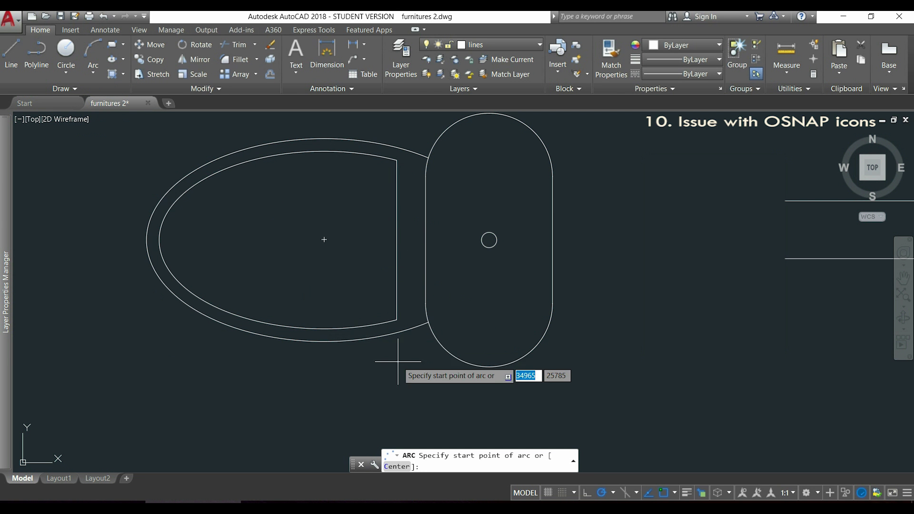
pyautogui.scroll(6, 422, 347)
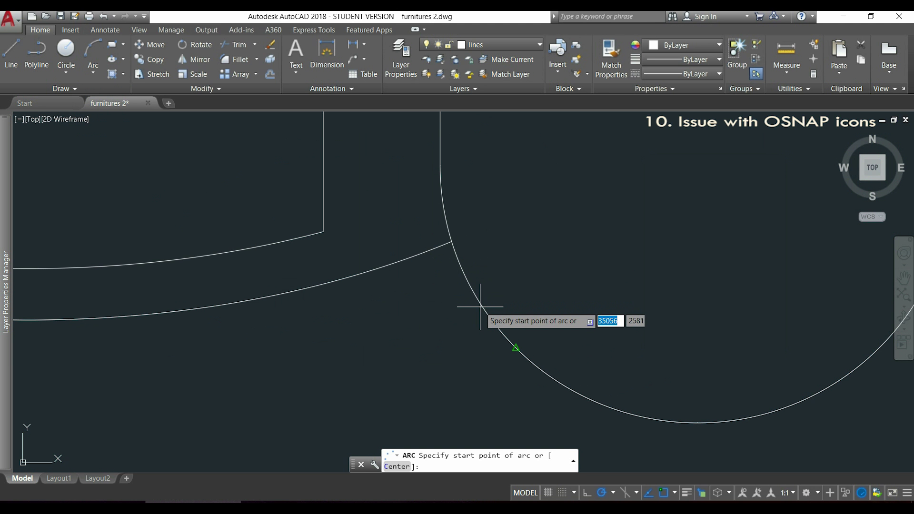
pyautogui.click(515, 348)
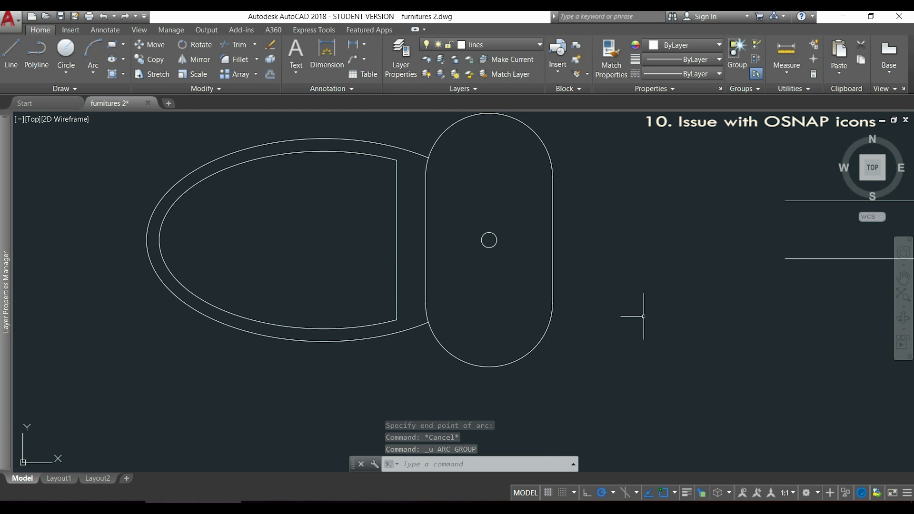
# Enable Nearest snap, then begin an arc on the tank oval with a second point leftward.
pyautogui.click(675, 493)
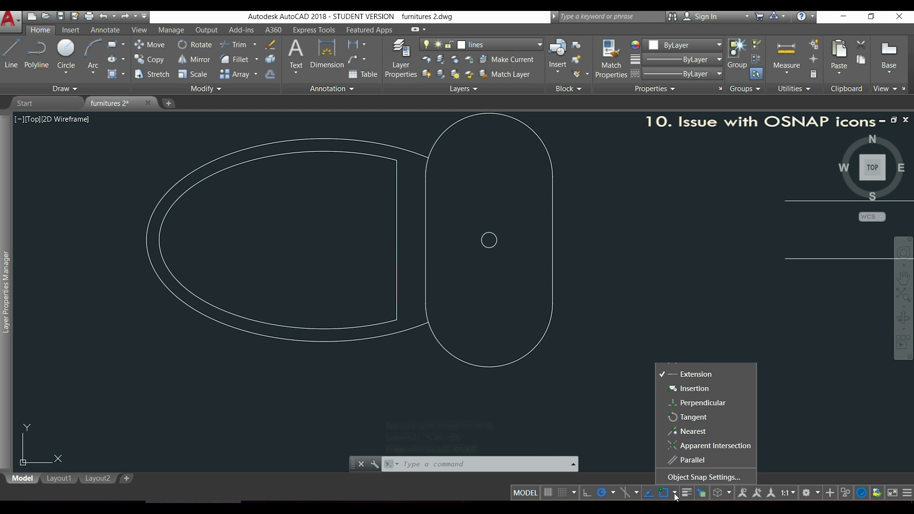
pyautogui.click(733, 430)
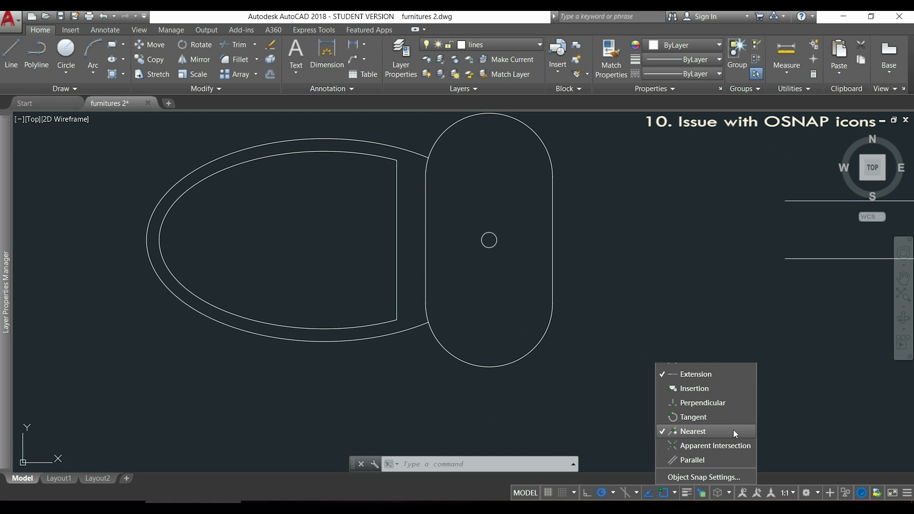
pyautogui.write('a')
pyautogui.press('Return')
pyautogui.scroll(5, 434, 348)
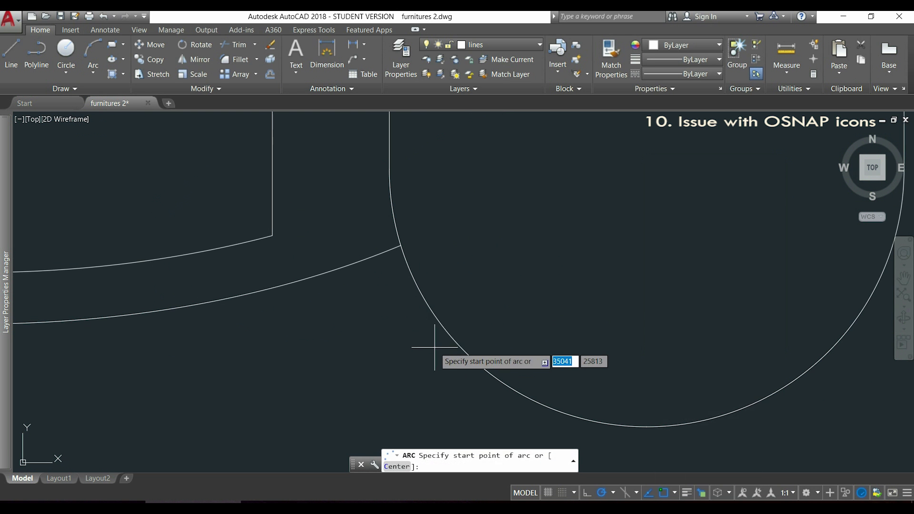
pyautogui.click(439, 322)
pyautogui.click(370, 301)
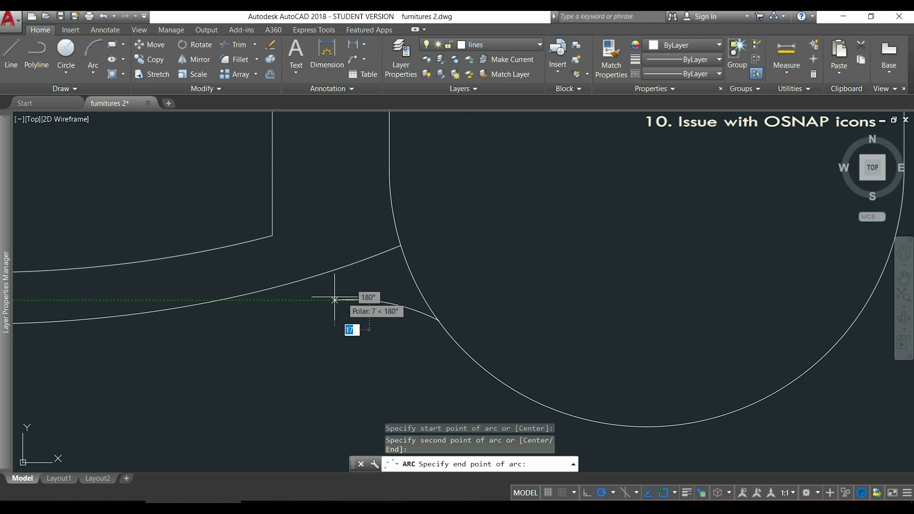